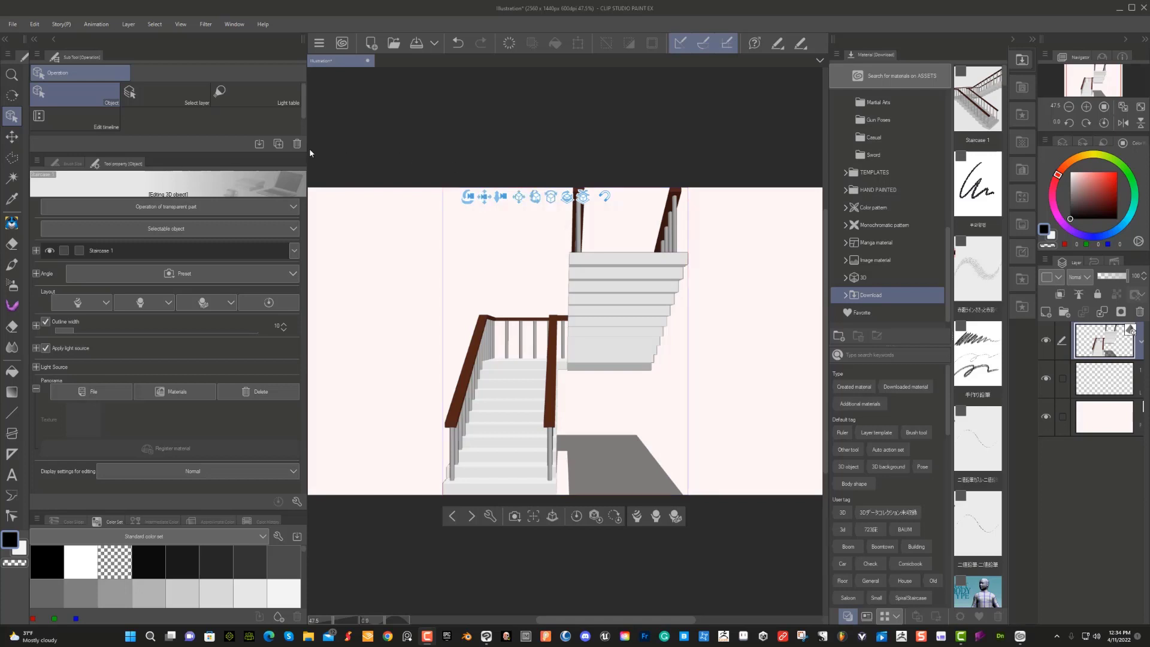
- Narrow the tool and material palettes to enlarge the canvas area, and zoom the canvas to 105.1%
left_click_drag(310, 152, 142, 185)
left_click_drag(829, 190, 915, 185)
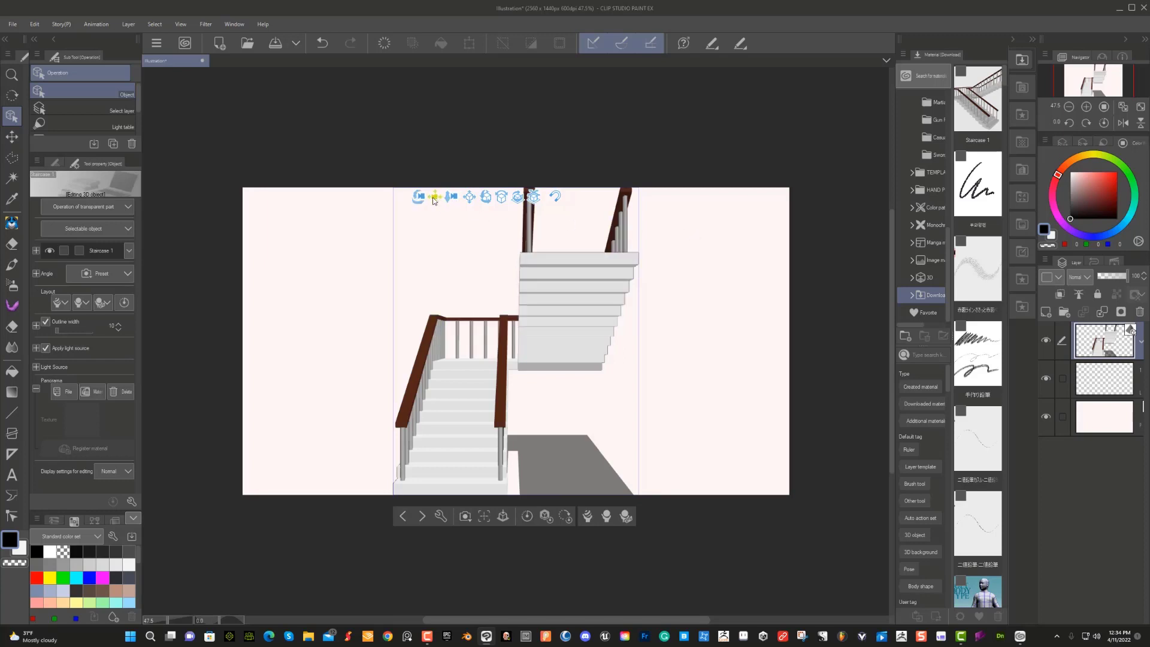
left_click_drag(424, 200, 439, 205)
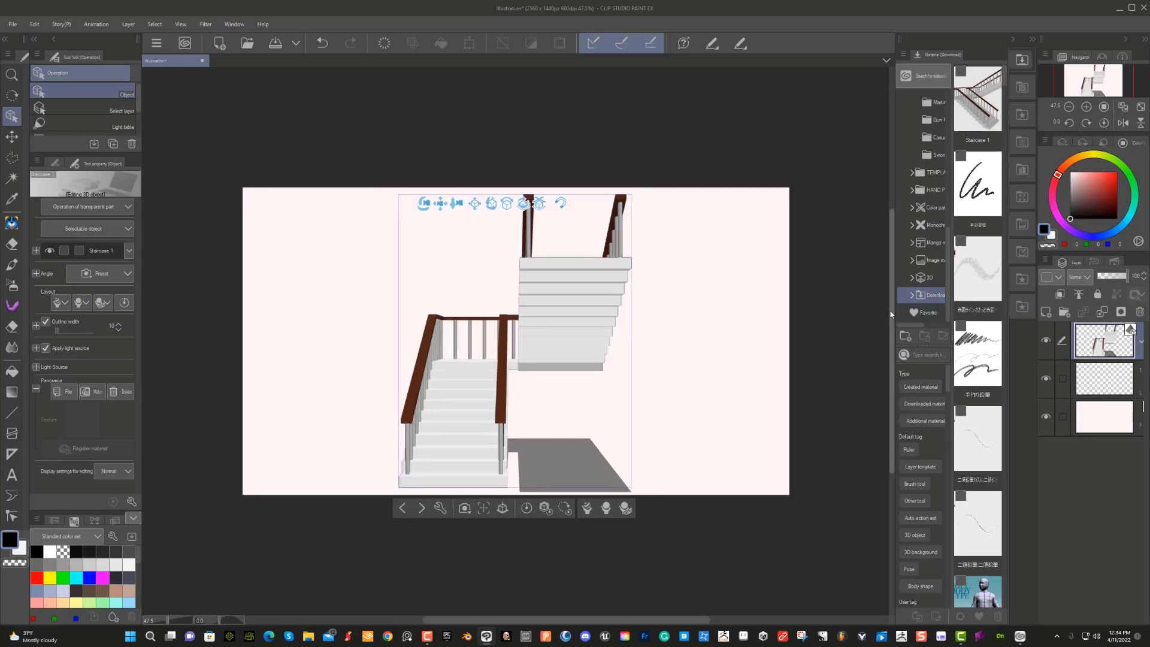
scroll(841, 306, "up", 1)
scroll(841, 300, "up", 1)
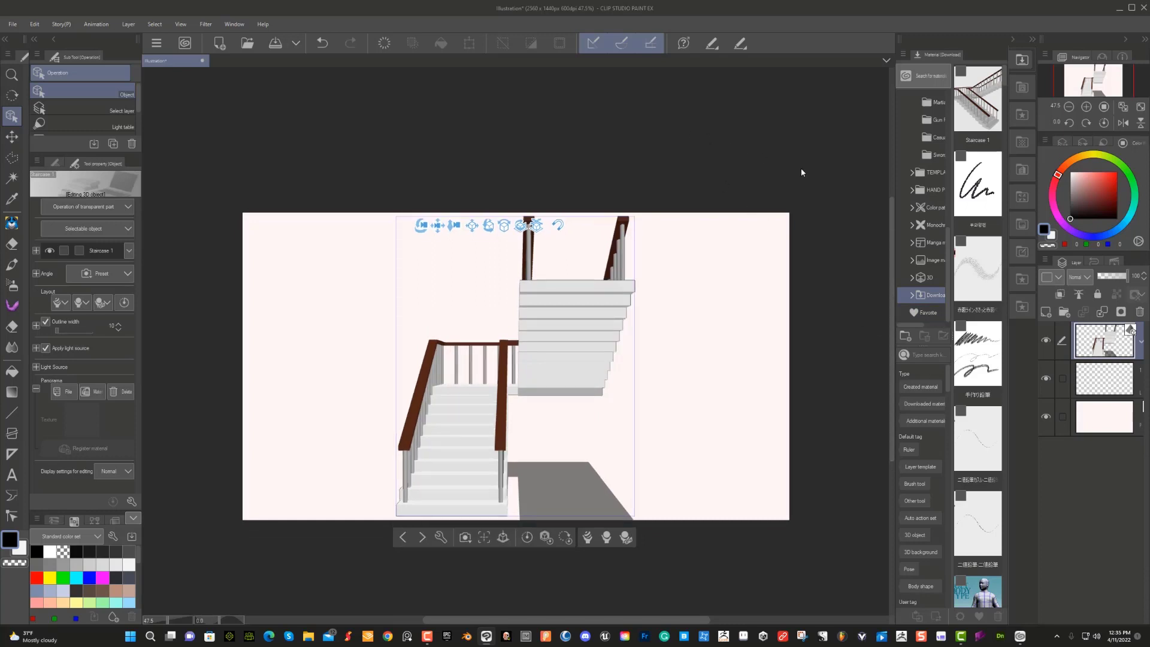
left_click(173, 621)
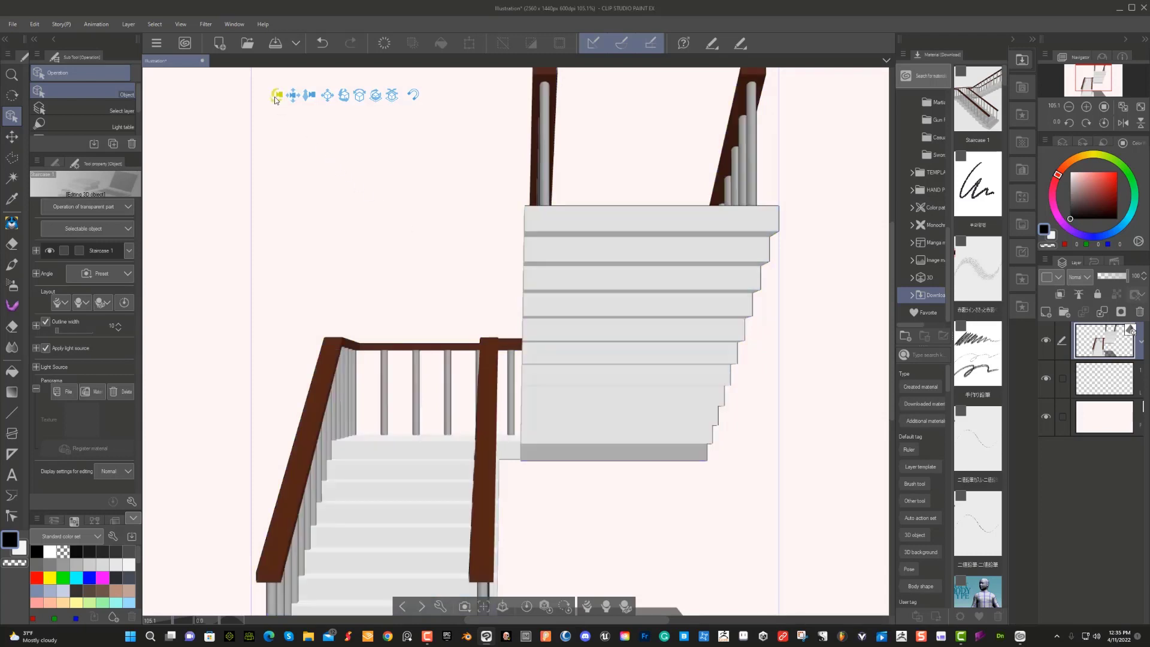
- Orbit, pan and dolly the camera around the staircase, ending on a close, elevated front view of the lower flight
left_click_drag(275, 100, 340, 157)
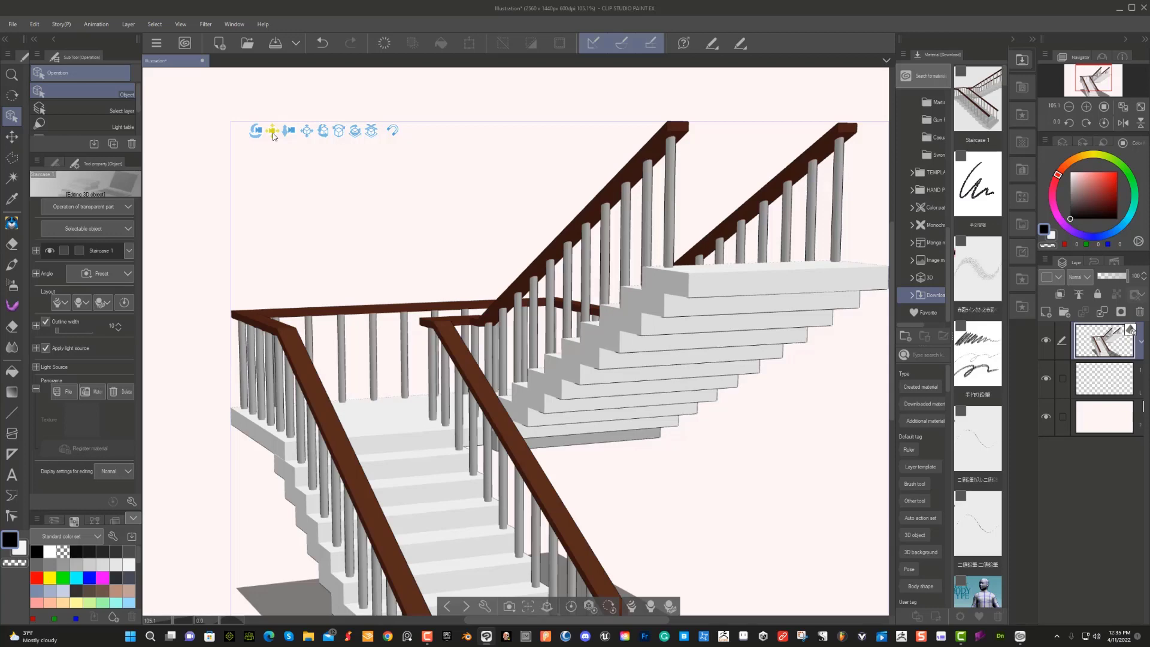
left_click_drag(270, 130, 694, 134)
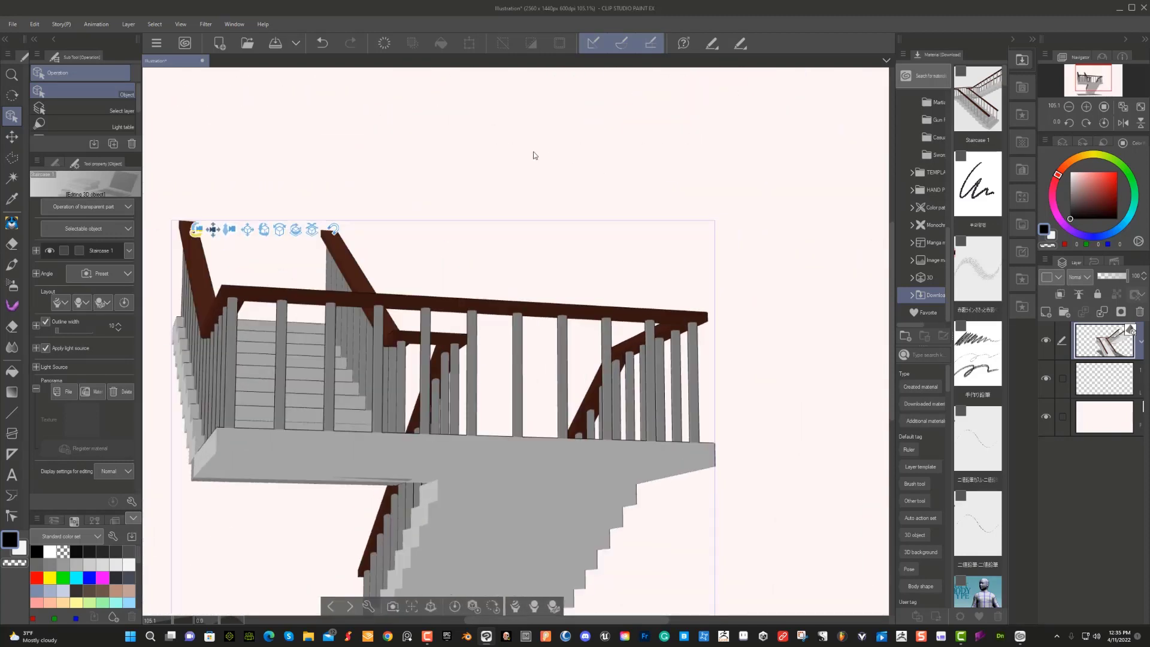
left_click_drag(215, 233, 266, 334)
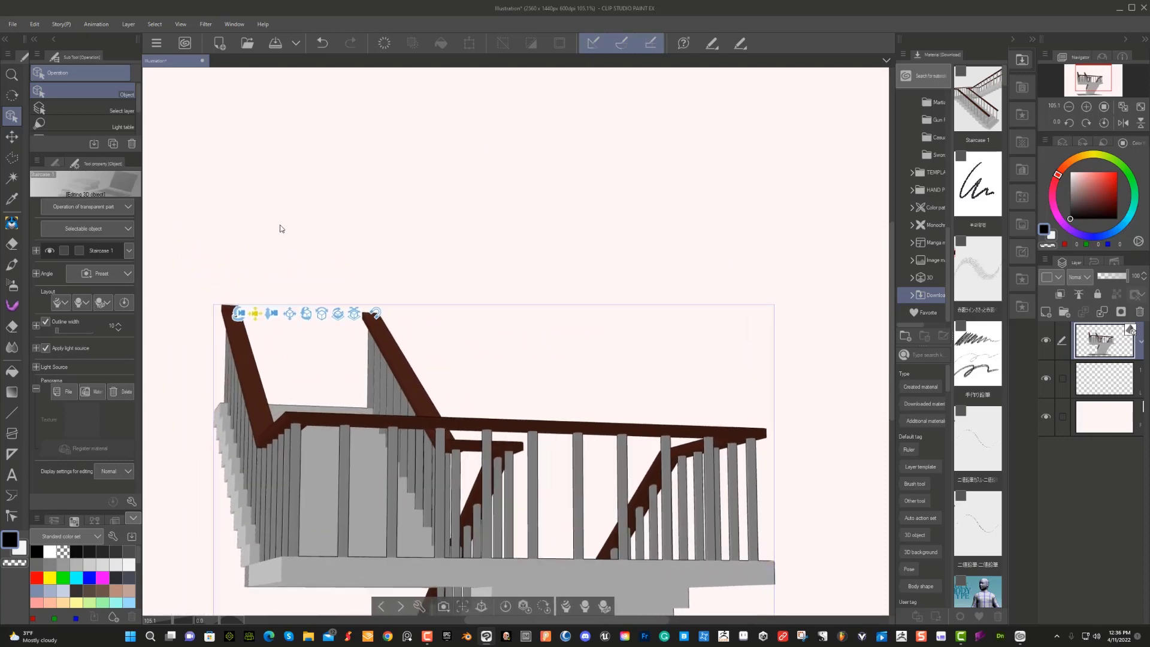
left_click_drag(282, 226, 237, 158)
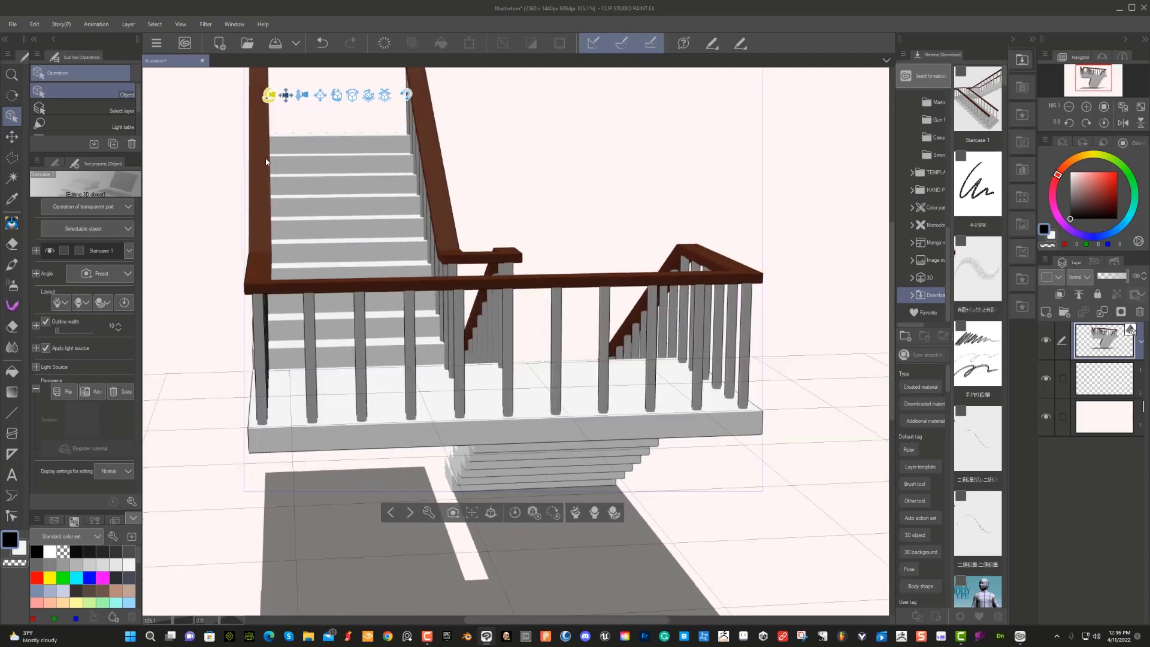
left_click_drag(299, 97, 261, 74)
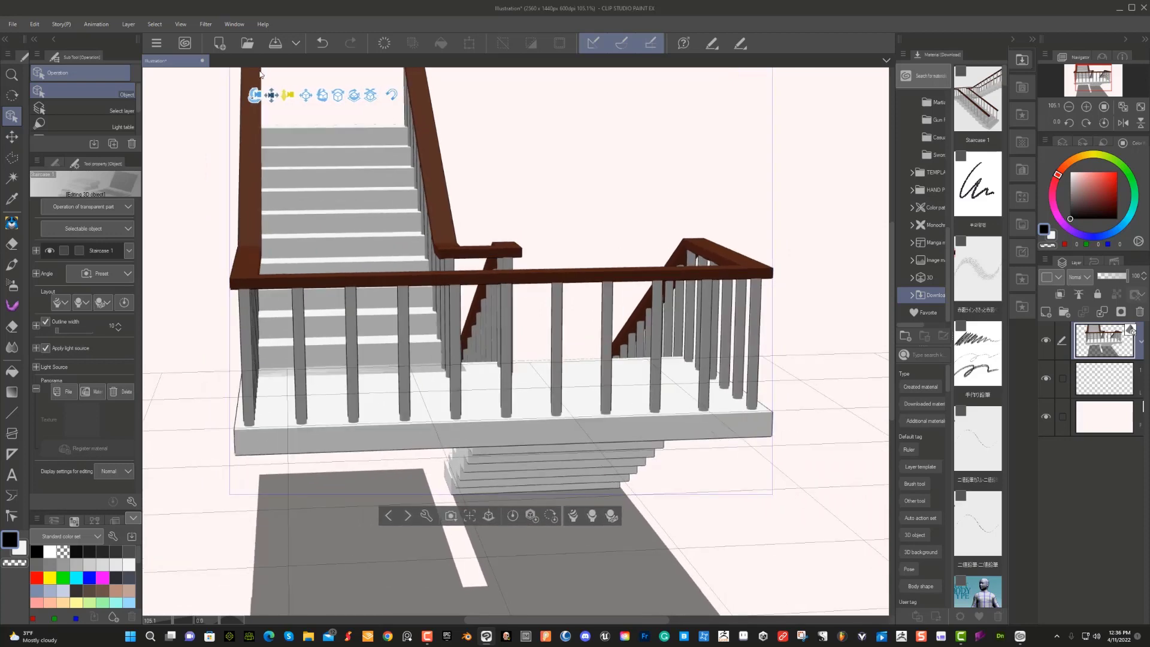
left_click_drag(259, 99, 557, 123)
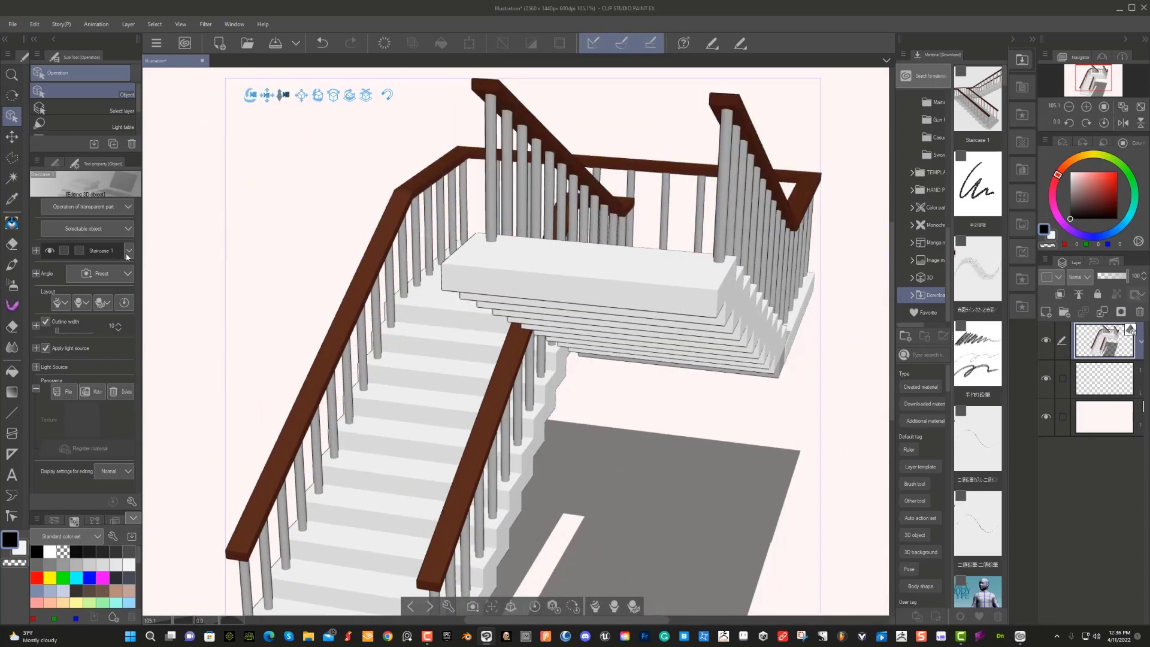
mouse_move(144, 257)
left_mouse_down()
mouse_move(203, 255)
mouse_move(161, 251)
left_mouse_up()
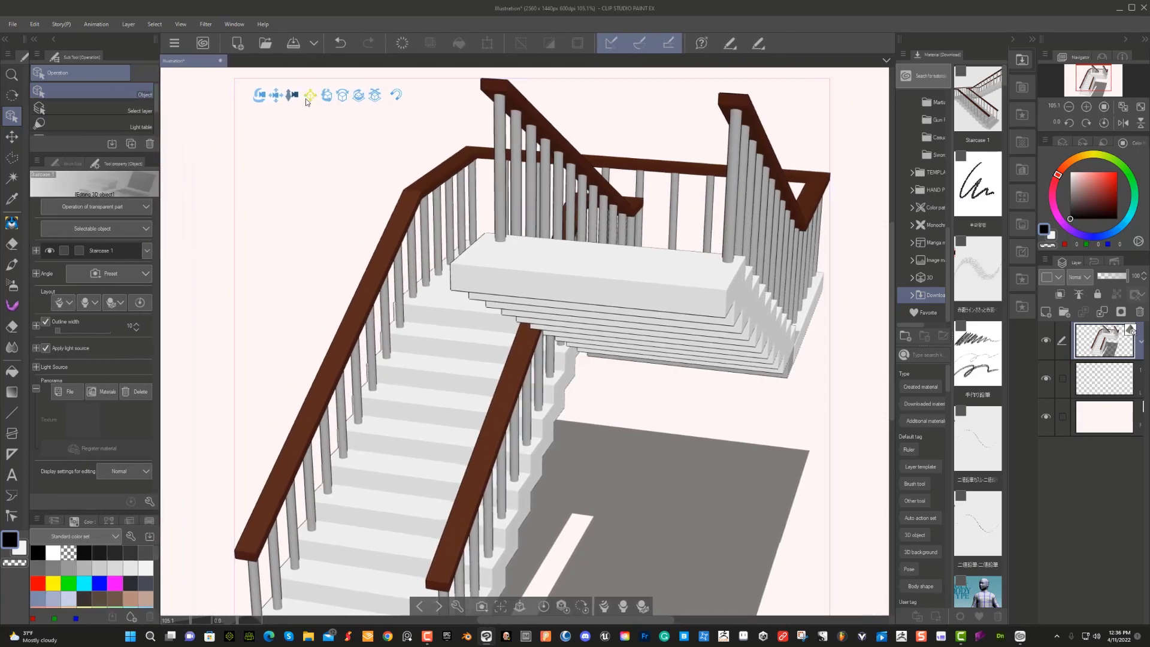
mouse_move(294, 96)
left_mouse_down()
mouse_move(303, 146)
mouse_move(300, 57)
mouse_move(306, 143)
mouse_move(310, 101)
left_mouse_up()
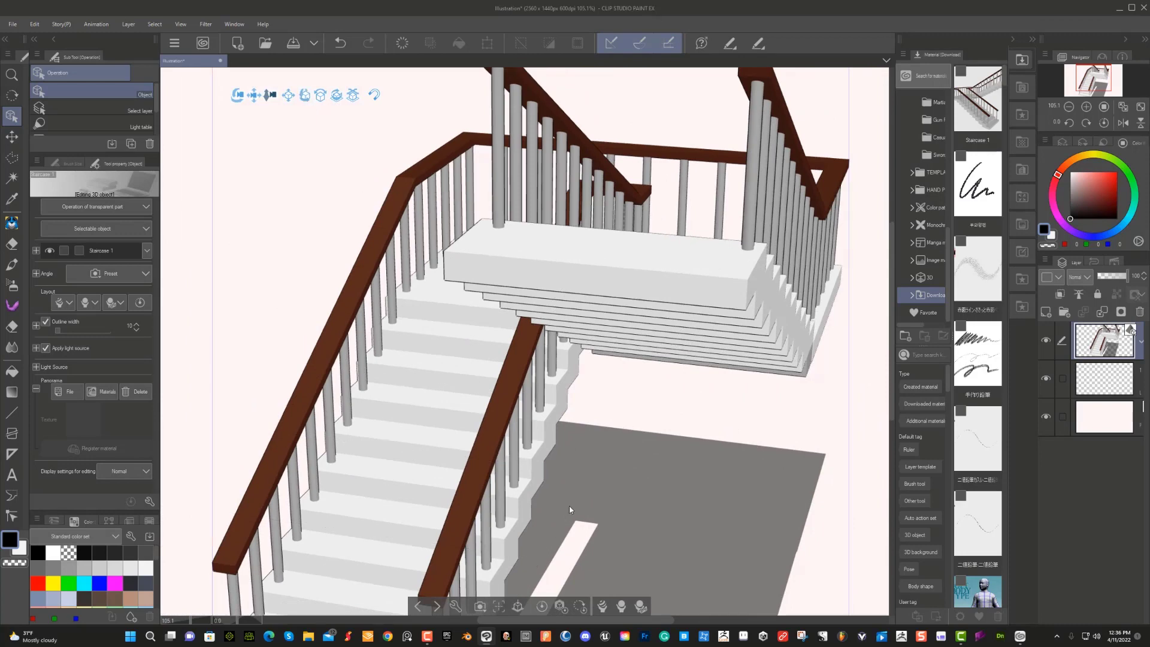
- Move the staircase within the view plane until it floats above its shadow, and place it back on ground level
left_click(289, 97)
left_click_drag(289, 97, 338, 153)
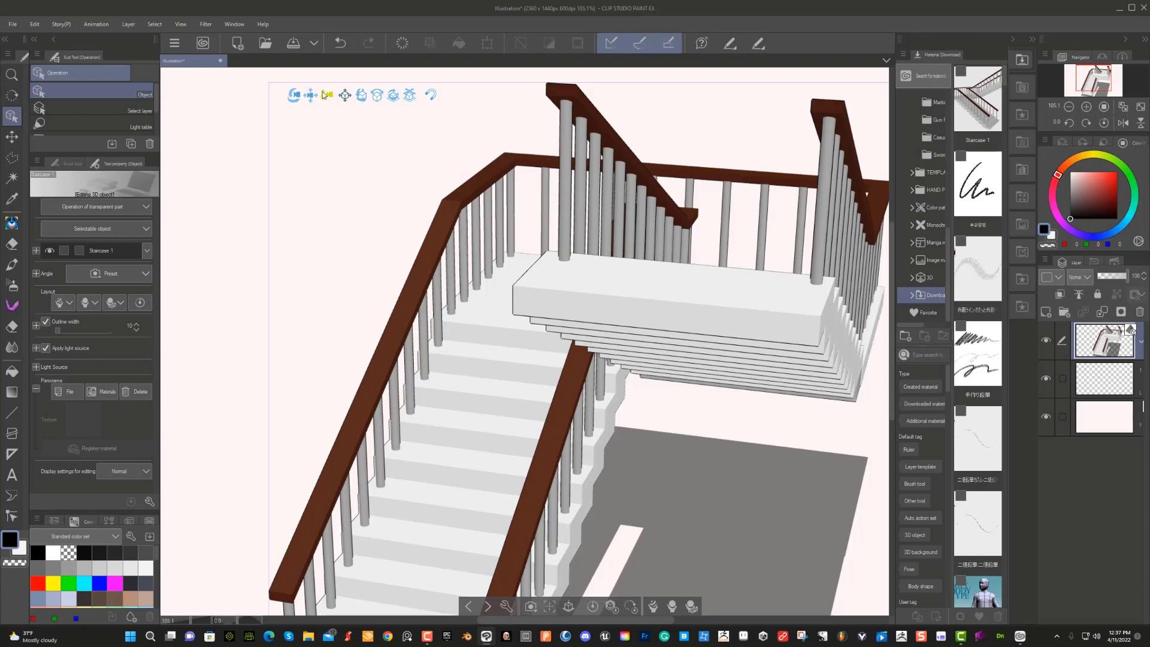
left_click_drag(324, 94, 322, 36)
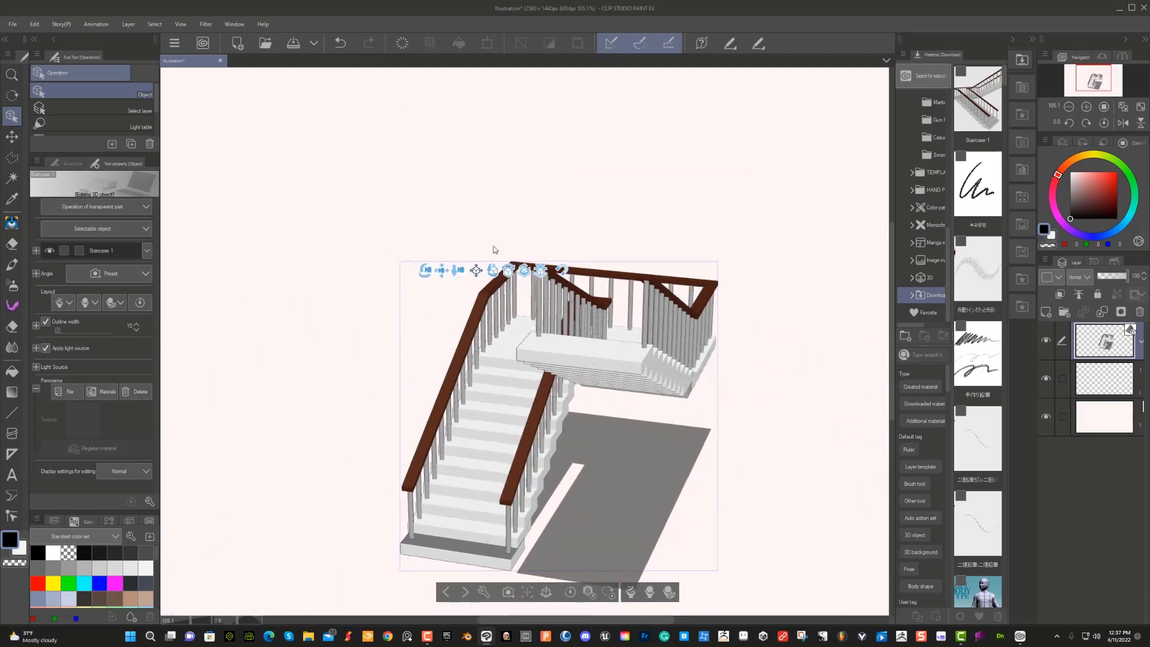
left_click_drag(478, 277, 447, 140)
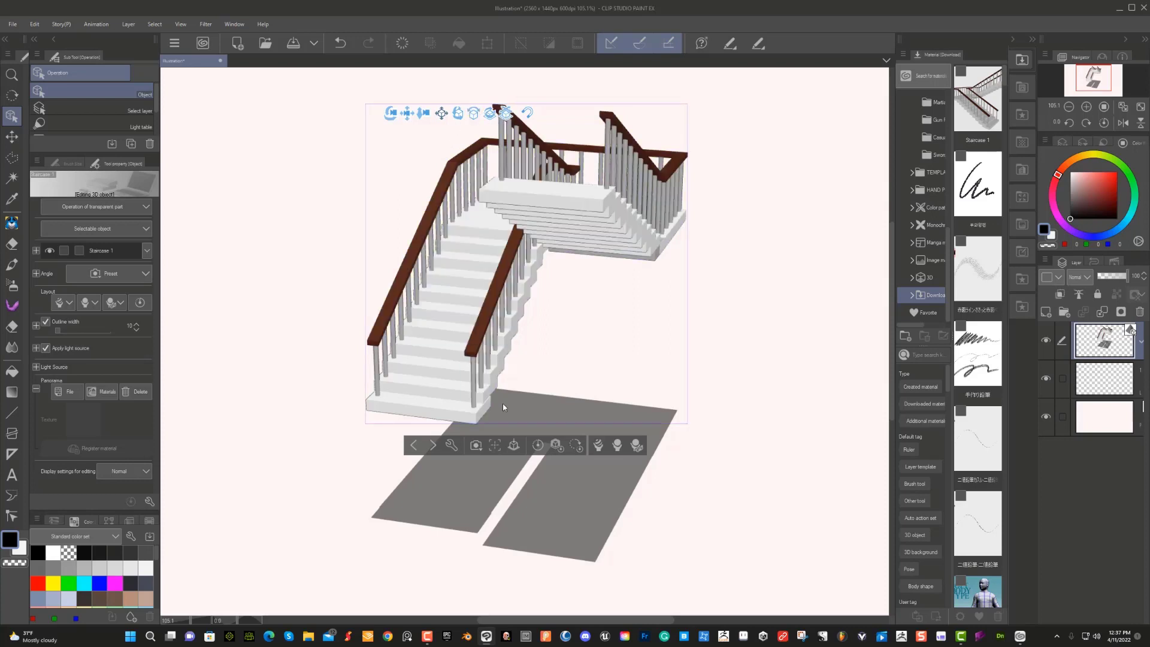
left_click(513, 445)
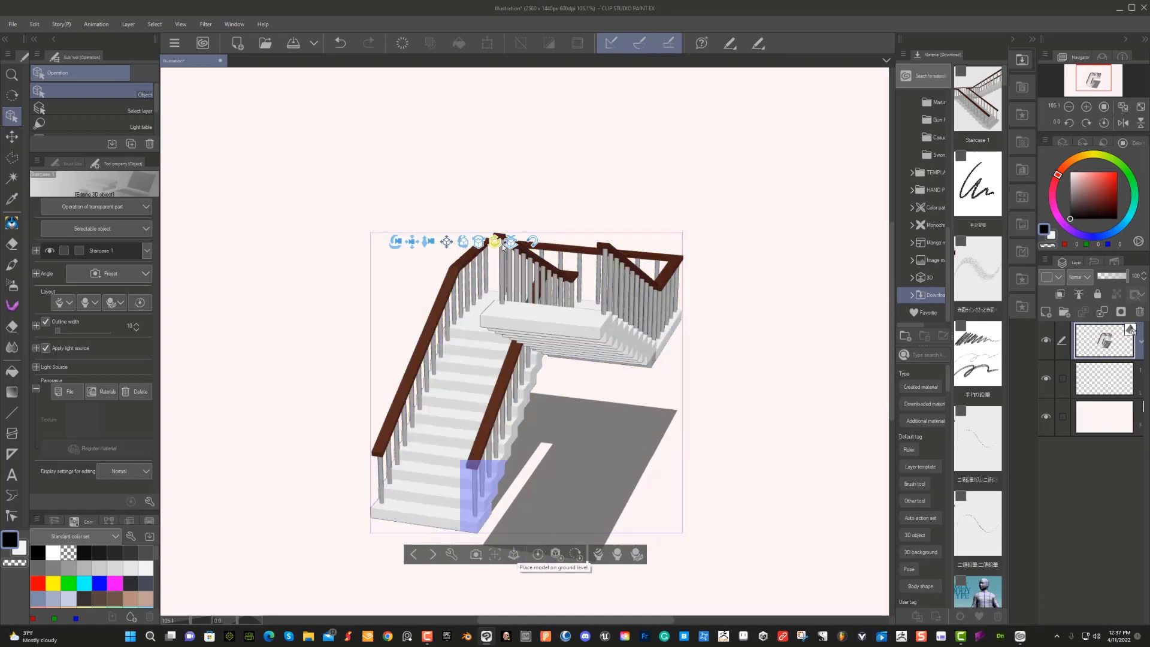
- Rotate the staircase model in different directions, with snapping turned on for the object manipulators
left_click_drag(481, 239, 451, 243)
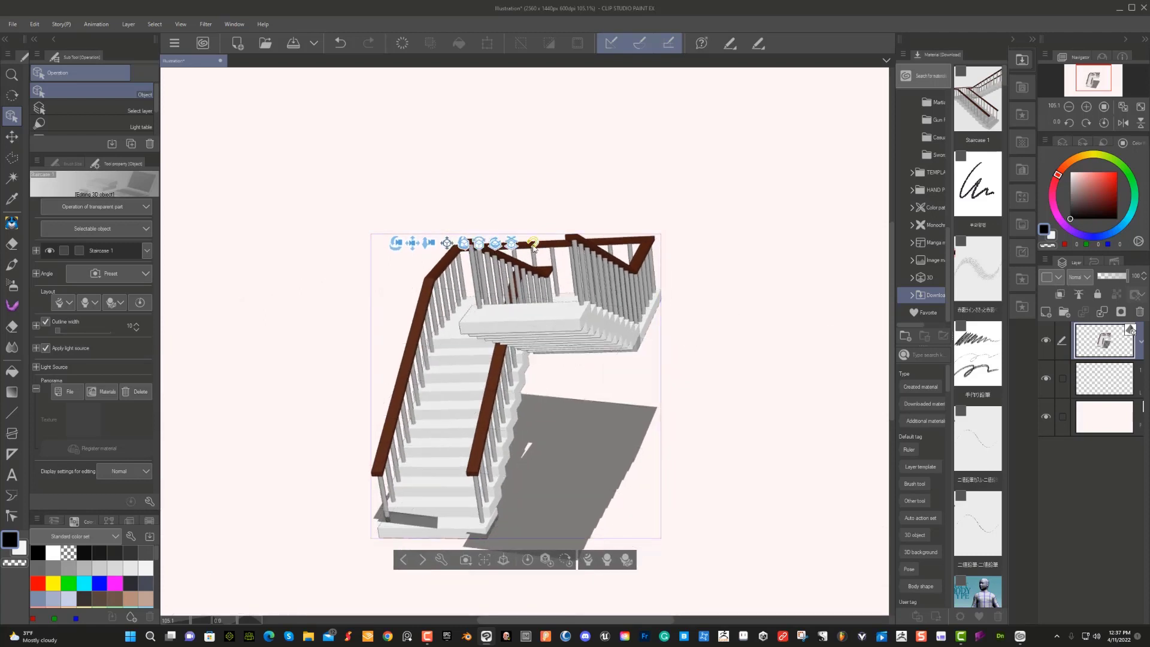
left_click(533, 245)
left_click_drag(479, 243, 494, 243)
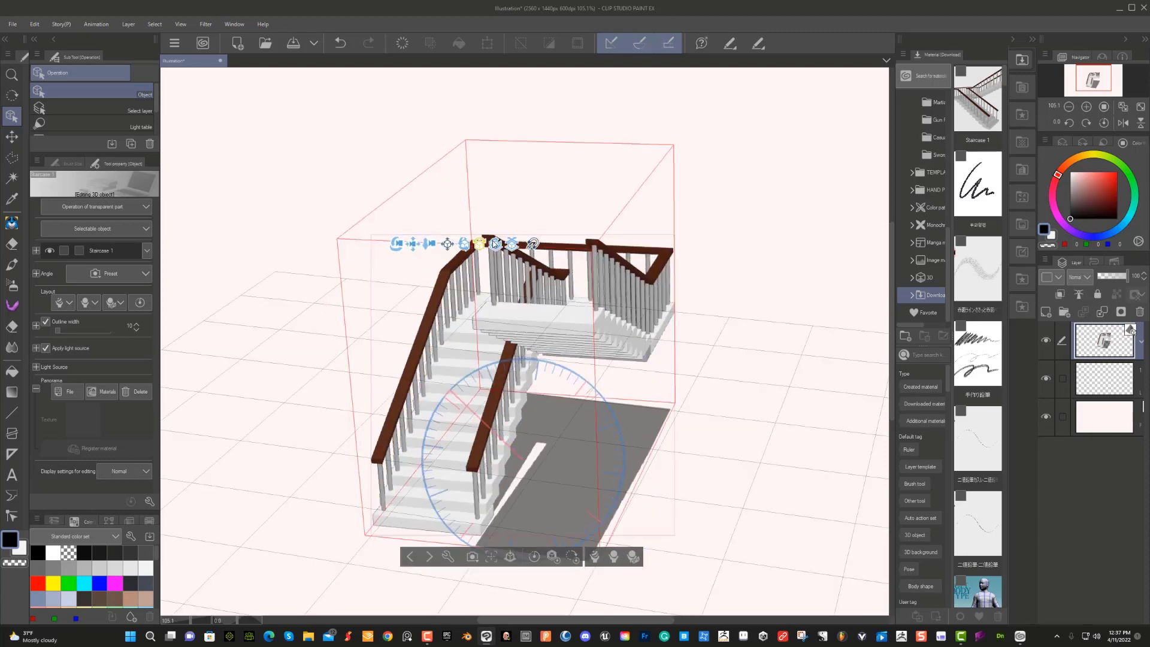
left_click_drag(499, 247, 518, 246)
left_click_drag(513, 246, 520, 243)
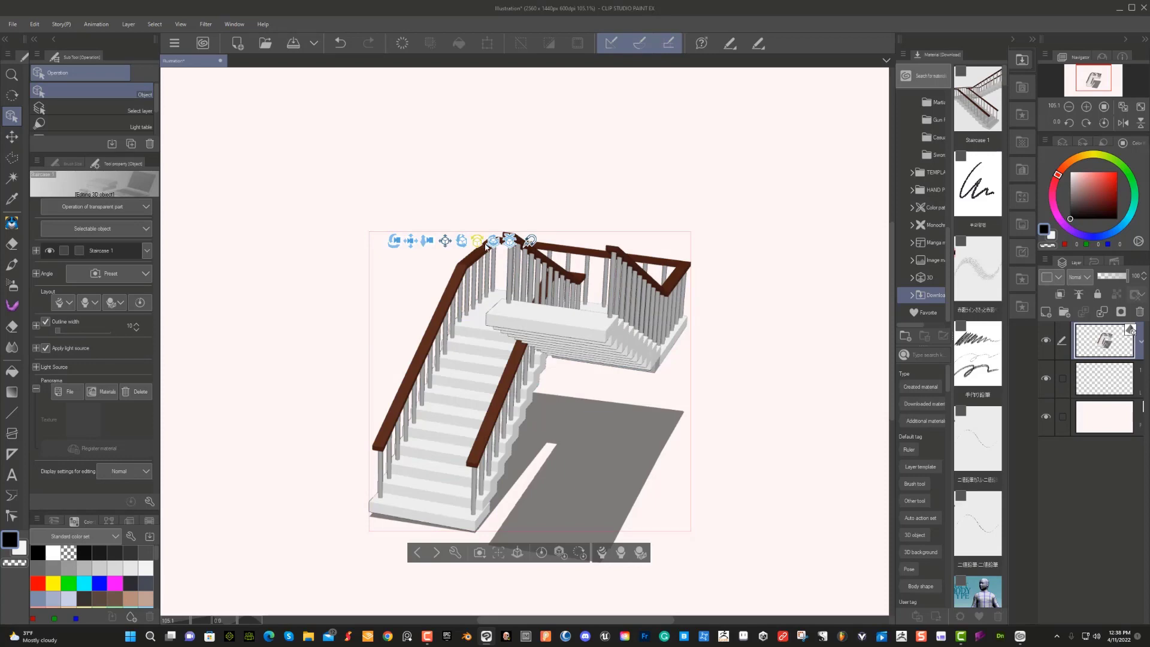
- Turn the staircase around so its railed landing faces the camera, and slide the model along the ground
left_click_drag(486, 247, 405, 258)
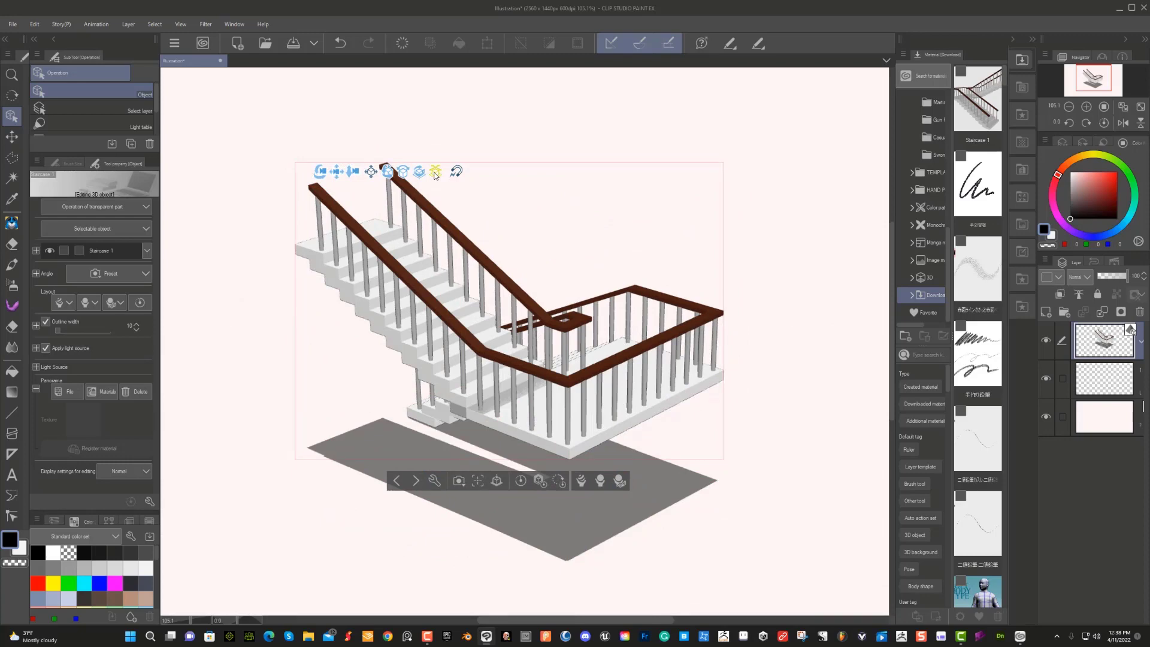
left_click_drag(435, 175, 478, 511)
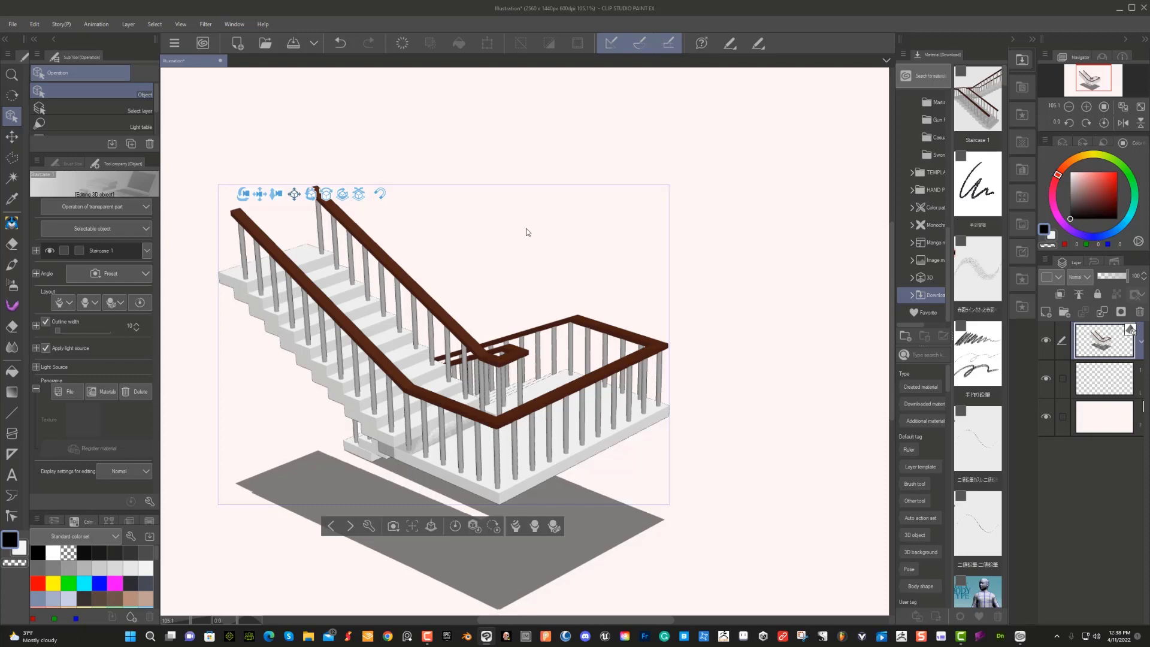
- Examine the camera's Operation, Object list, Allocate, Panorama and Preferences settings in the detailed tool settings
left_click(370, 526)
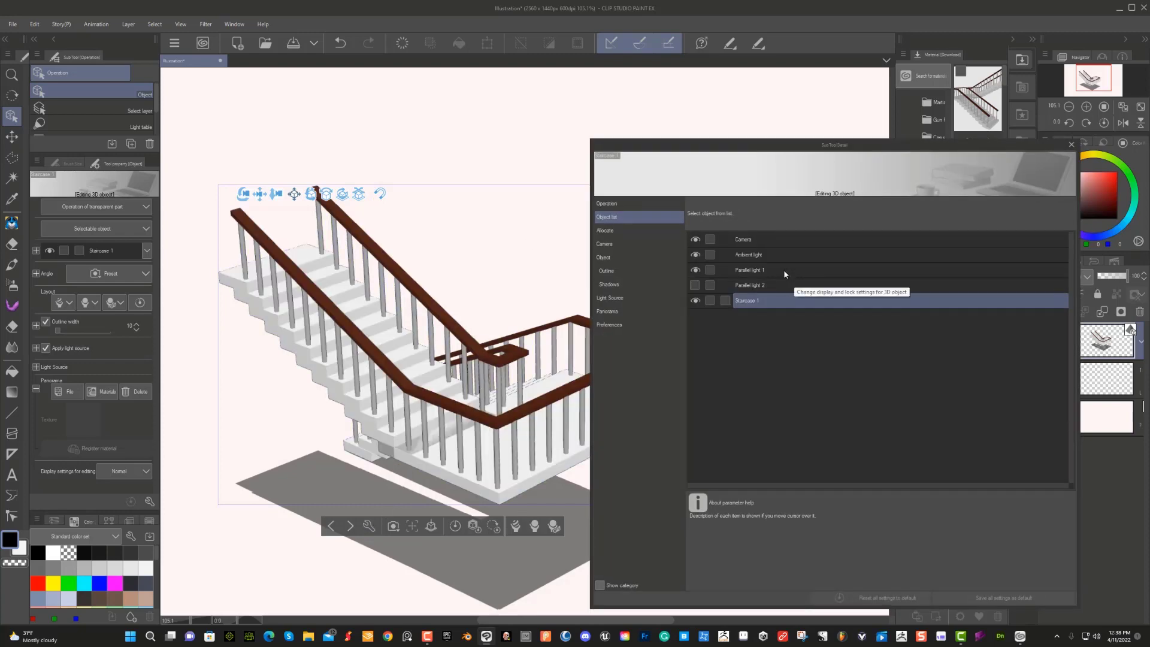
left_click(784, 239)
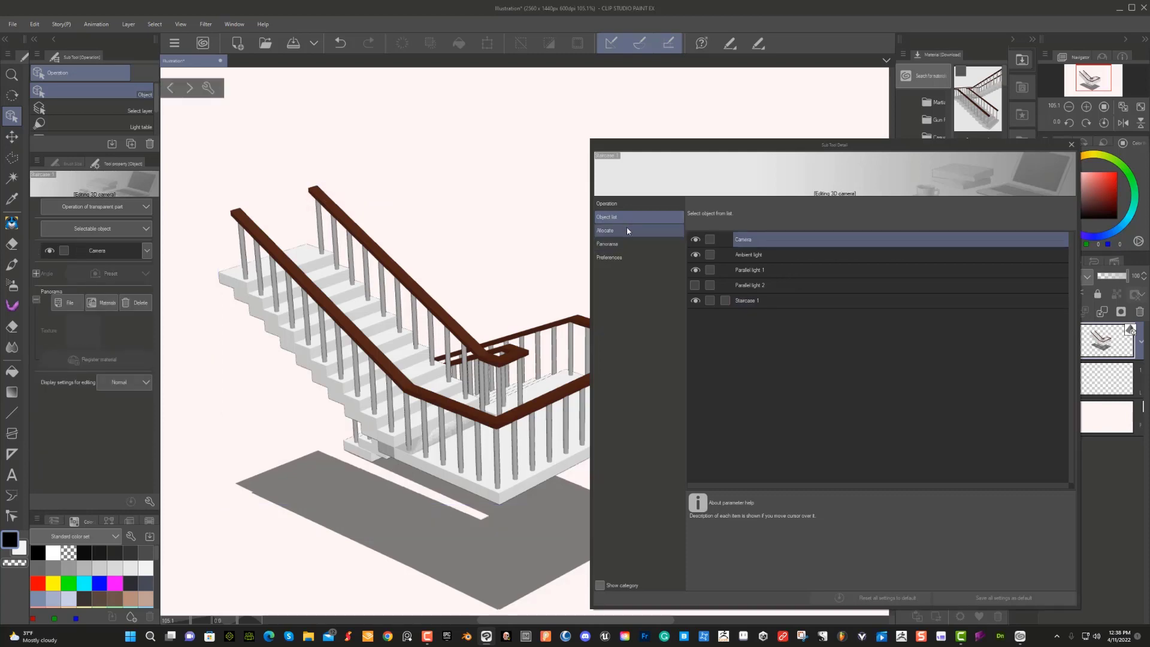
left_click(622, 205)
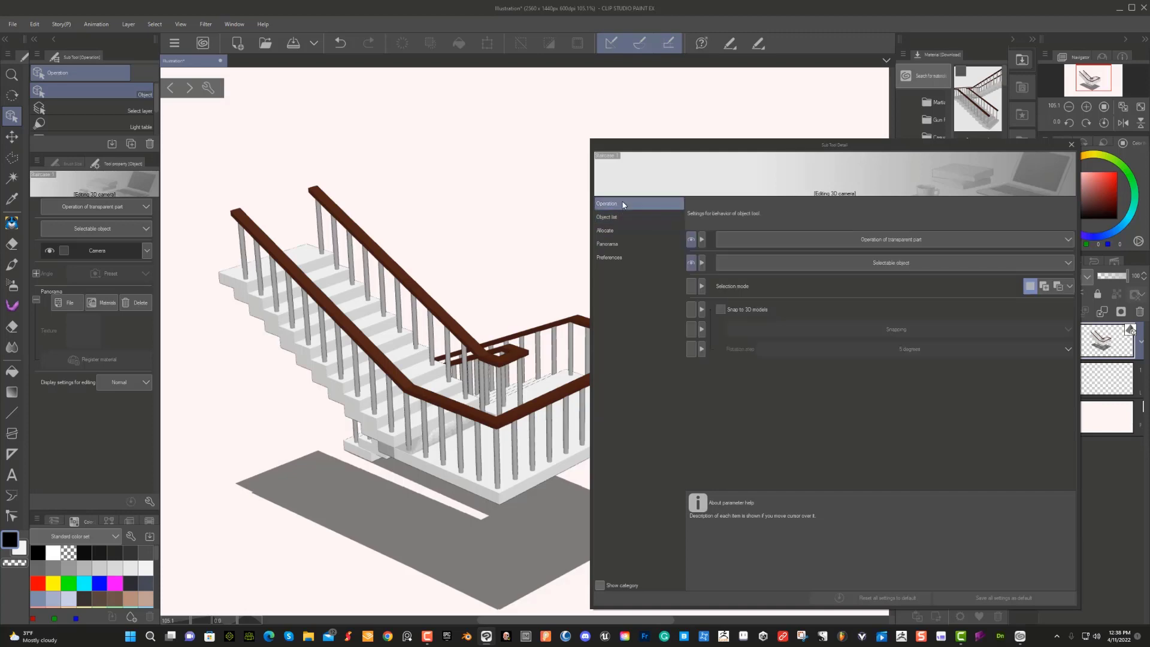
left_click(623, 216)
left_click(626, 230)
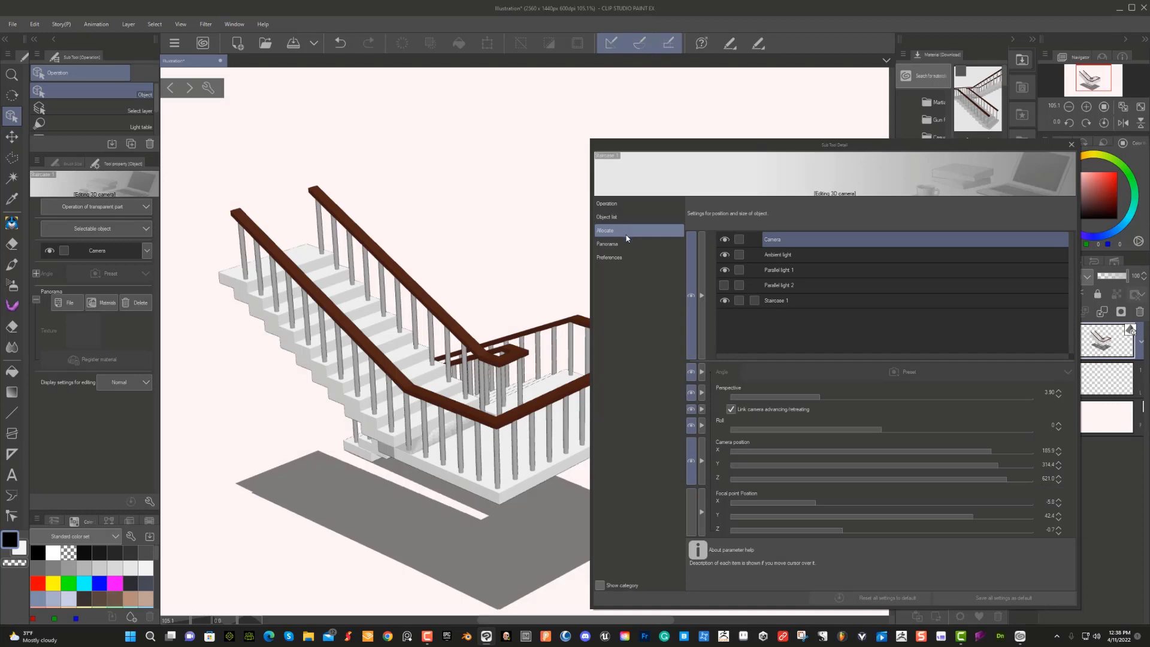
left_click(626, 243)
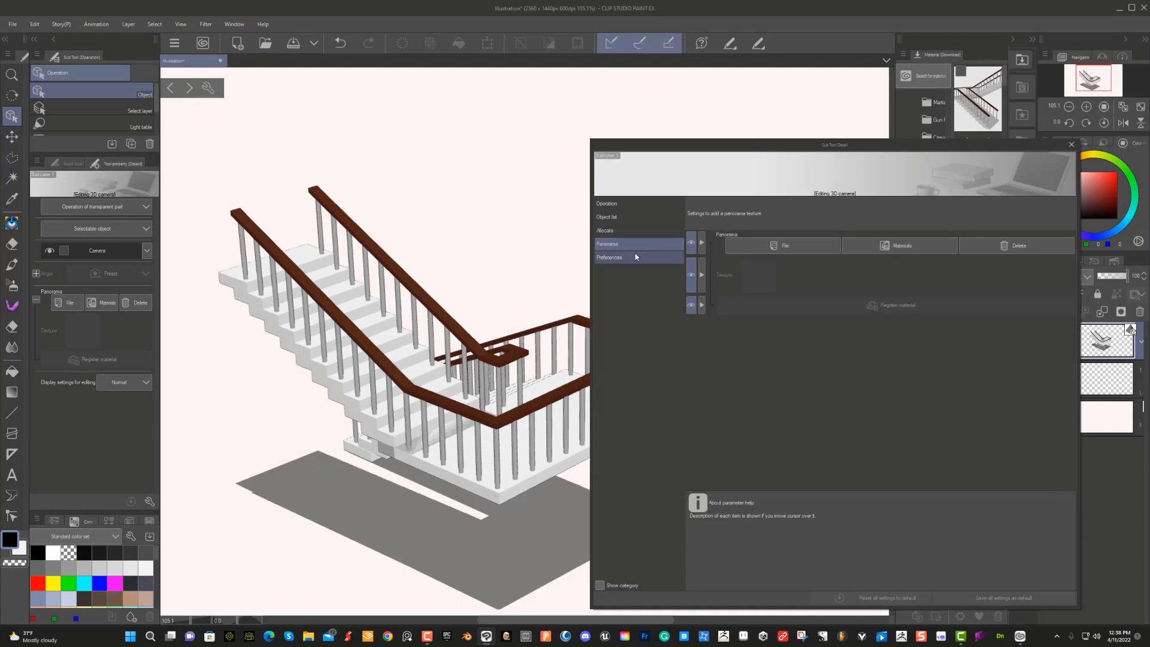
left_click(647, 258)
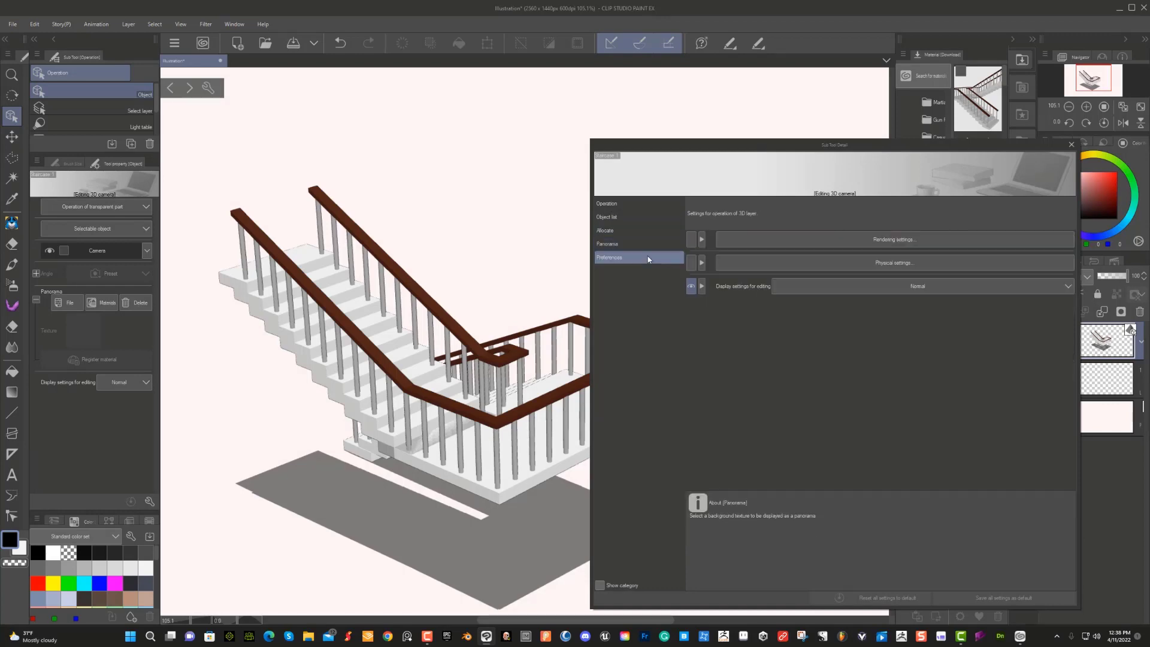
left_click(635, 204)
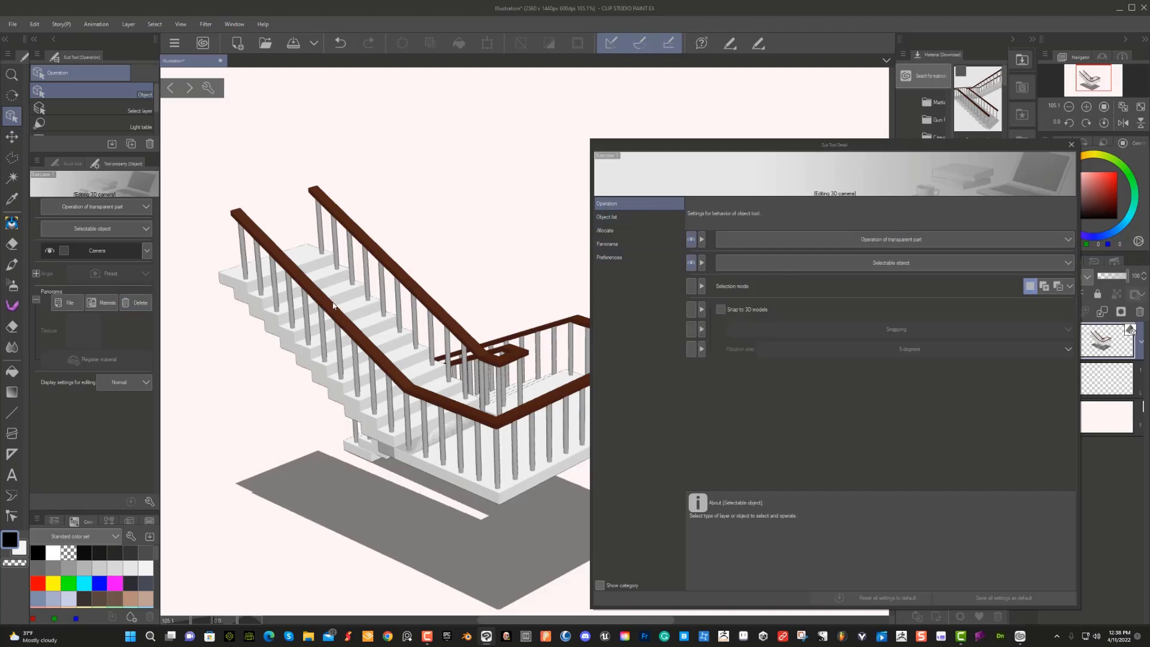
scroll(333, 305, "down", 7)
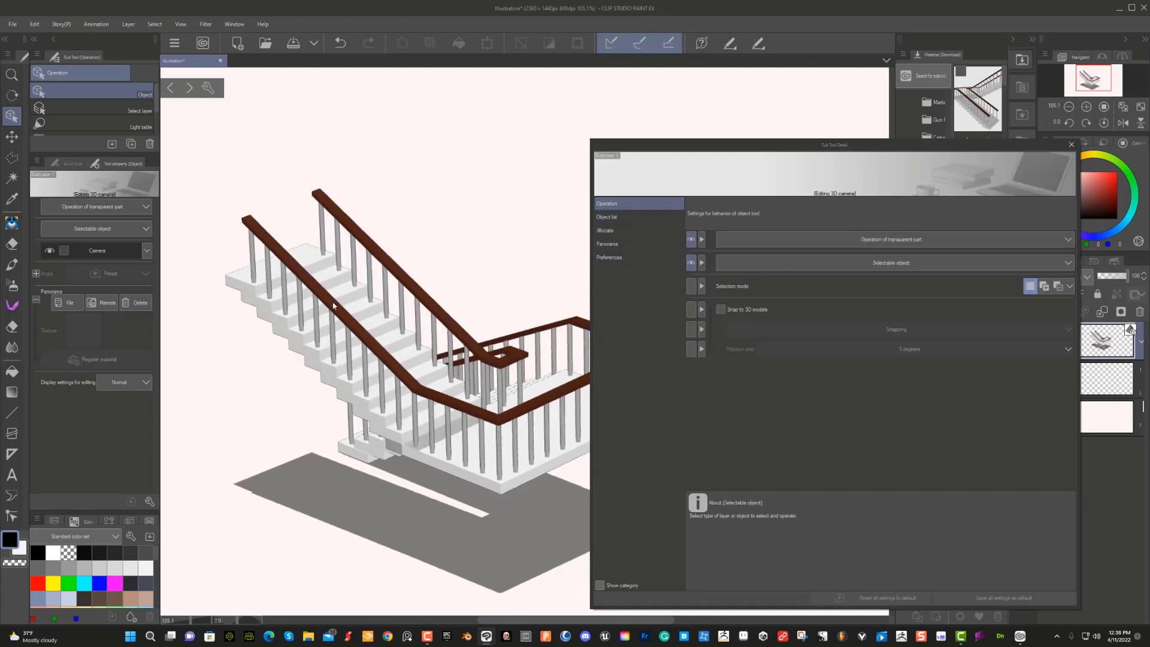
scroll(333, 305, "down", 6)
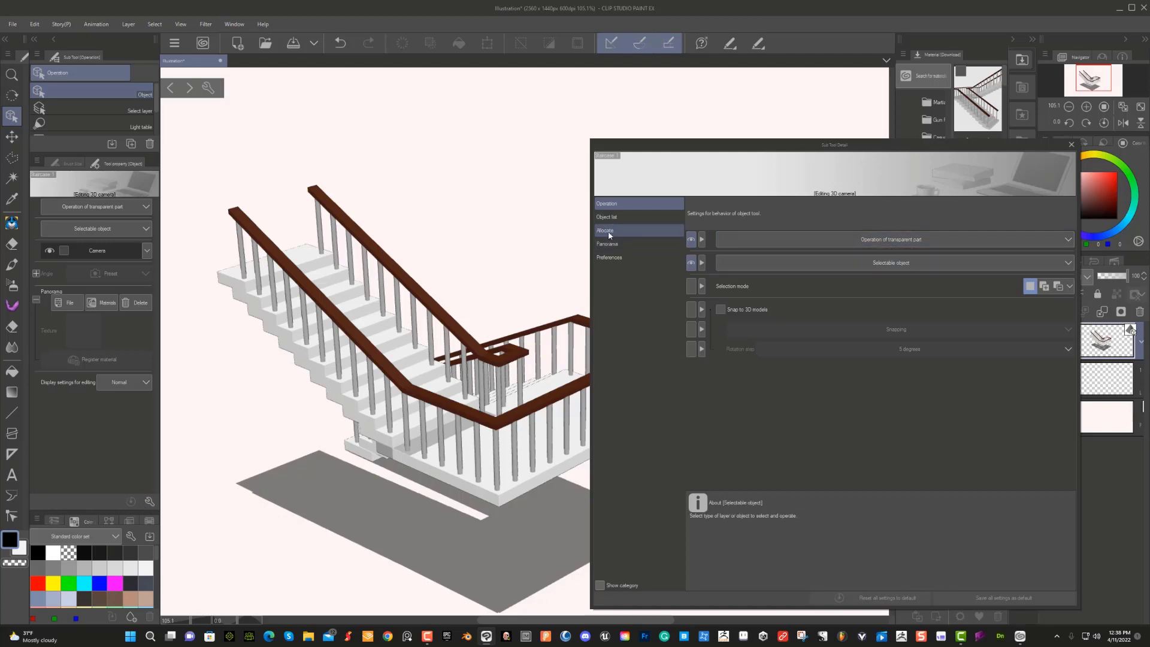
left_click(617, 217)
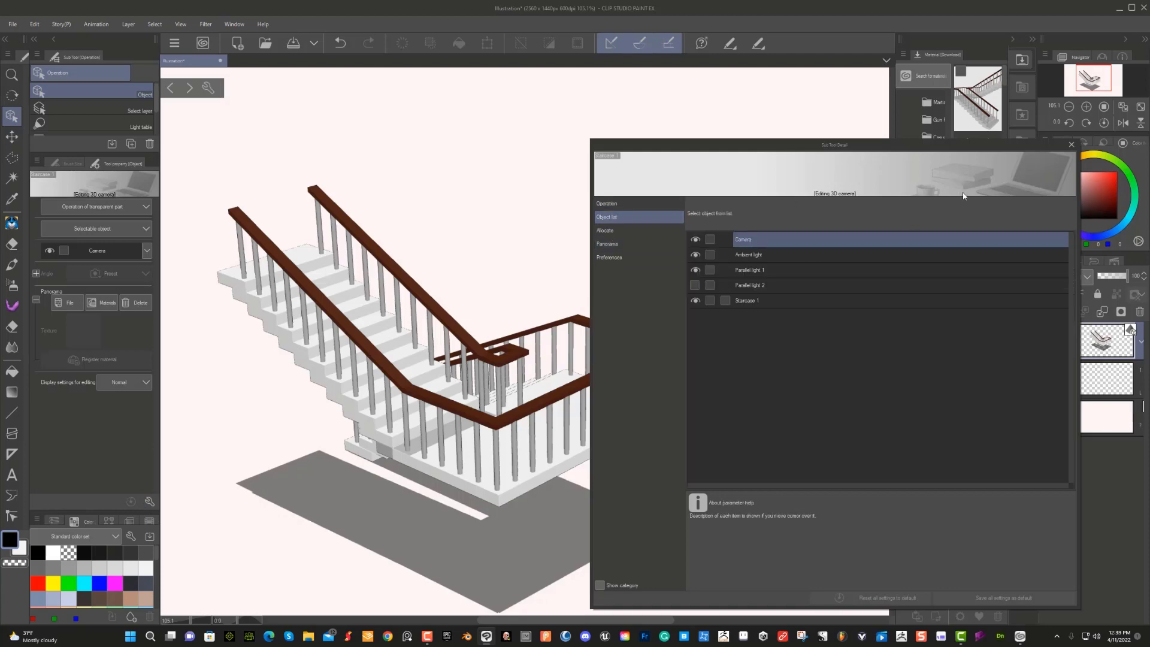
left_click(1072, 145)
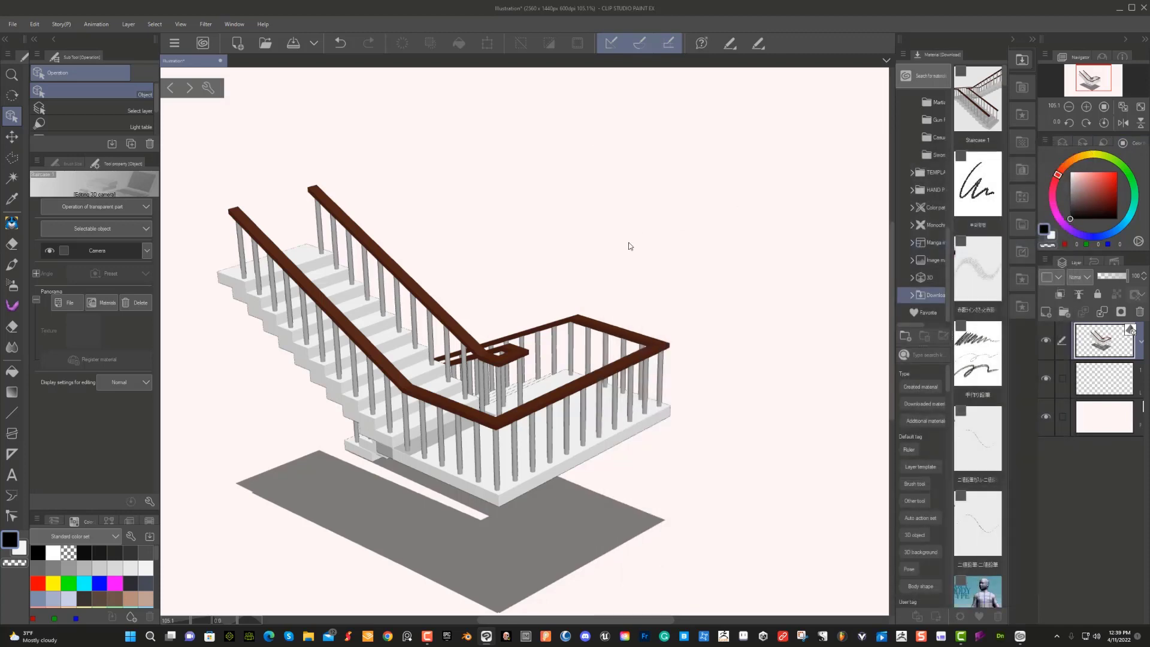
- Reselect the staircase and try several full-figure high-angle camera presets, ending with the rear-view one
left_click(189, 88)
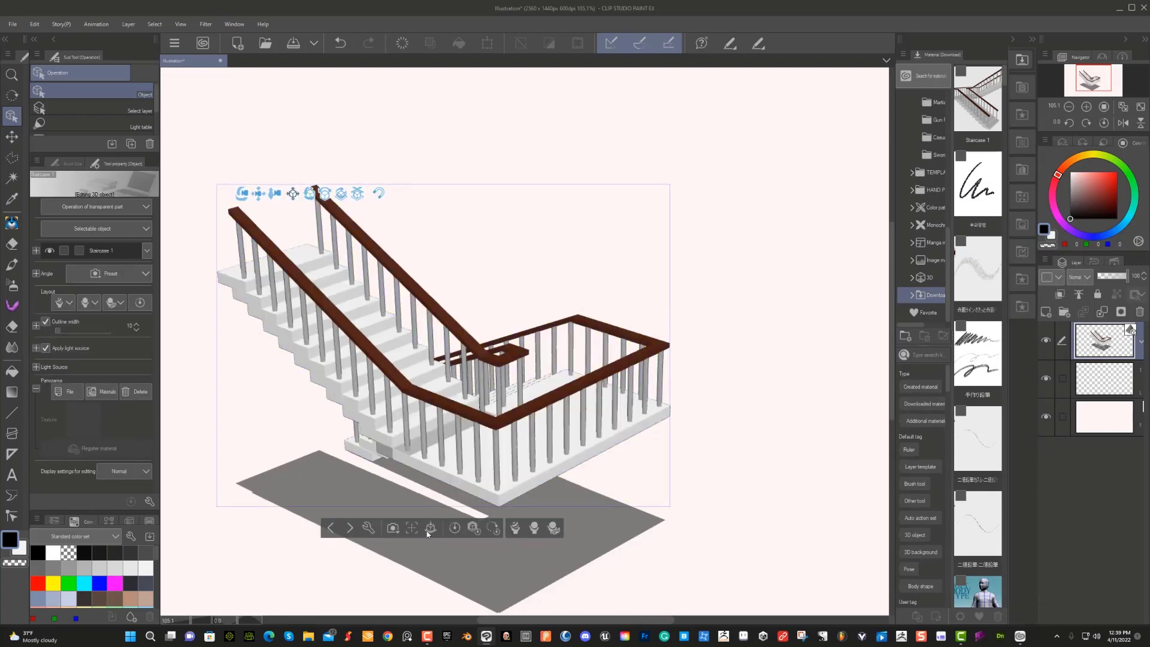
left_click(392, 529)
left_click(454, 490)
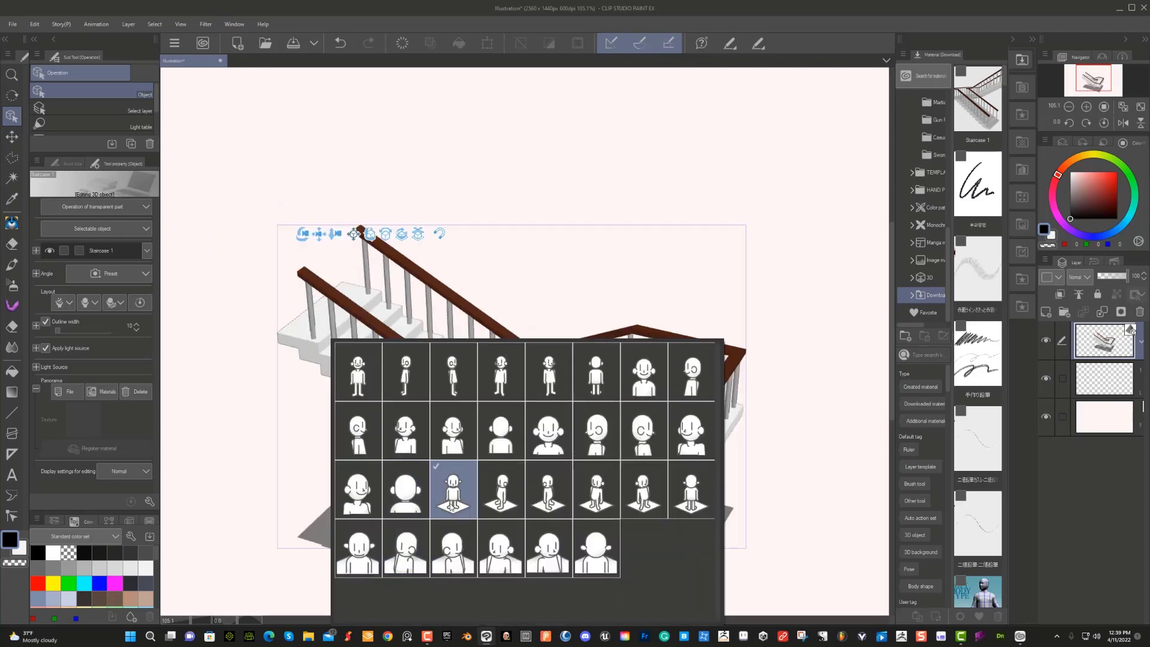
left_click(513, 499)
left_click(549, 491)
left_click(596, 491)
left_click(682, 496)
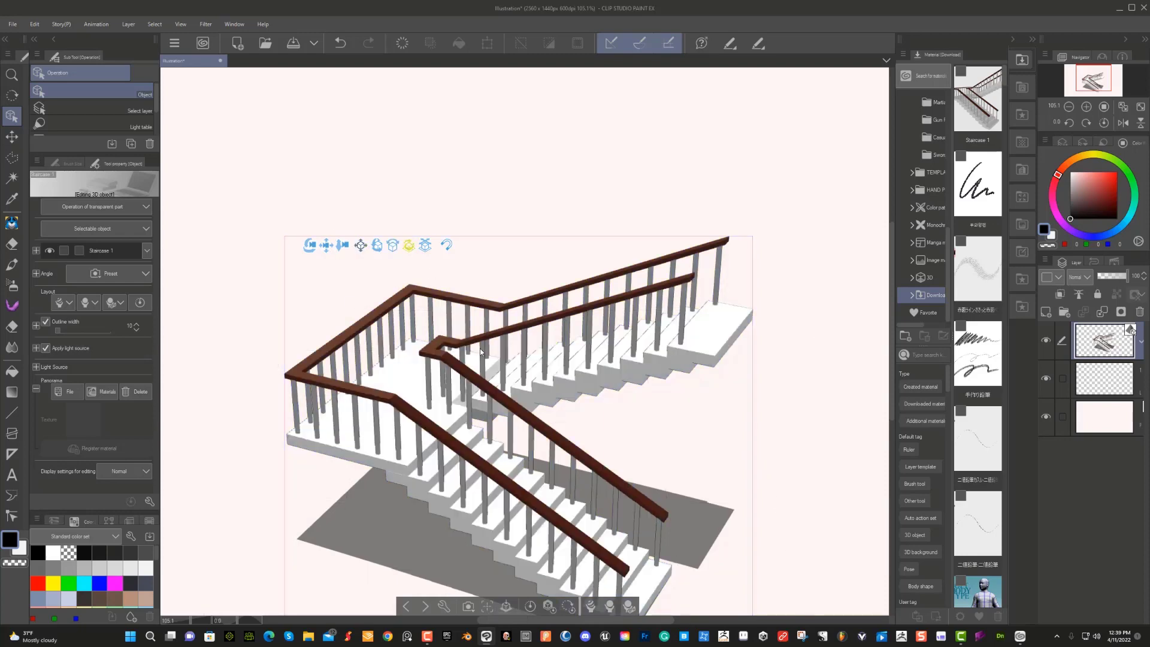
- Rotate the staircase slightly, and examine its material, layout and movable-part preset lists
left_click_drag(479, 347, 487, 307)
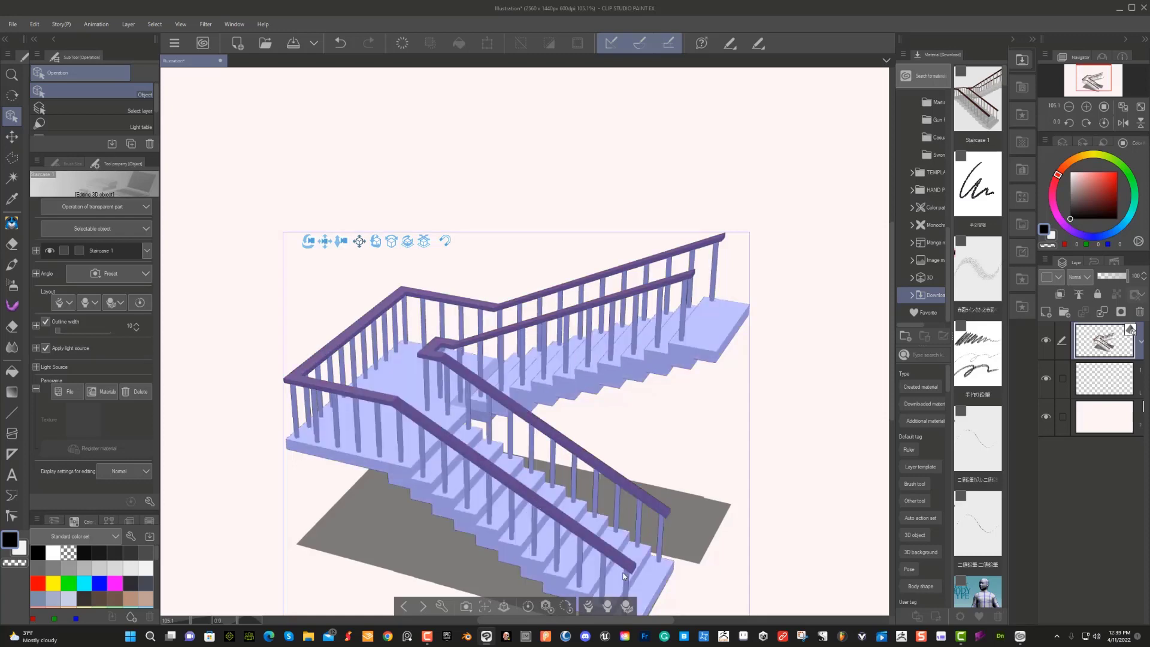
left_click(588, 607)
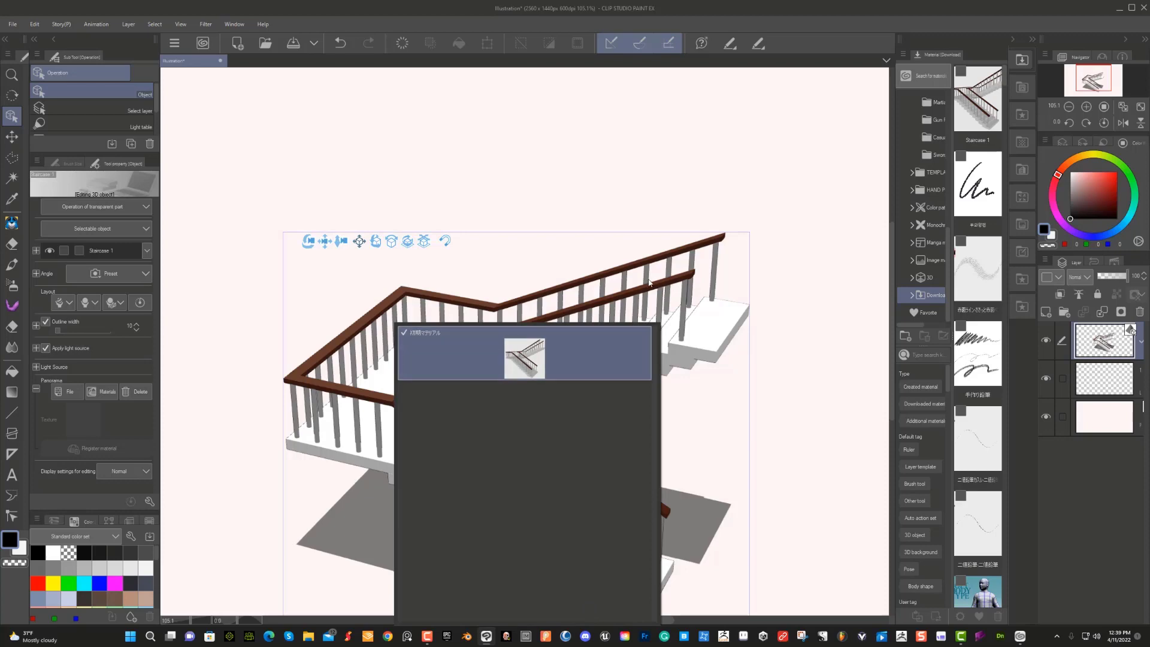
left_click(701, 305)
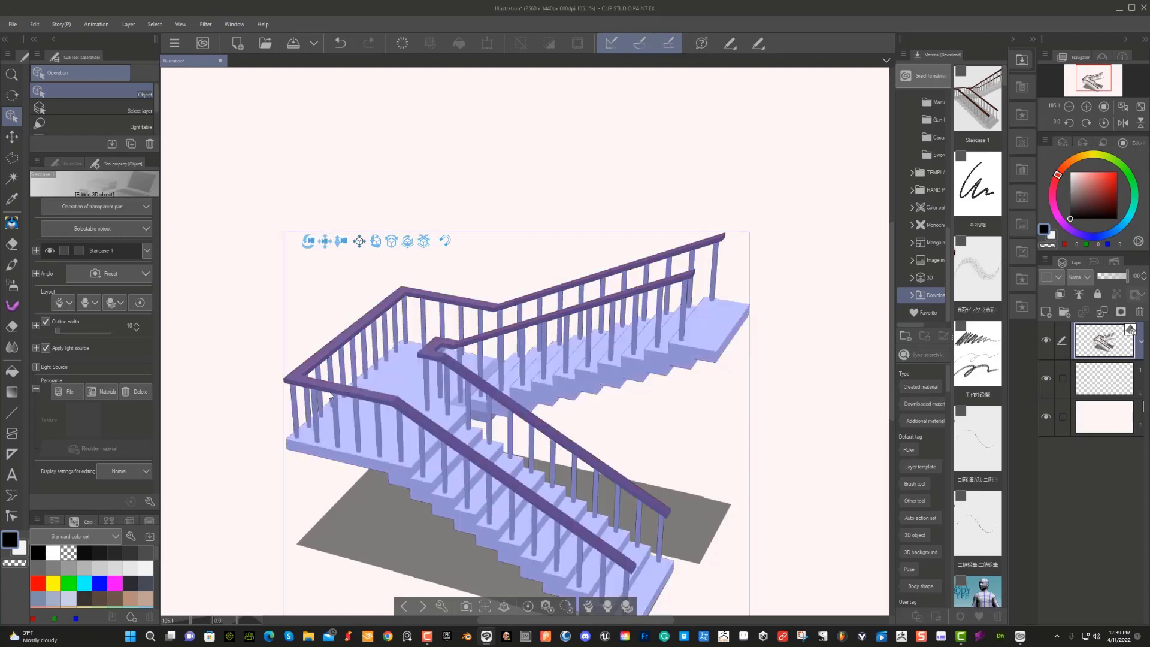
left_click(571, 353)
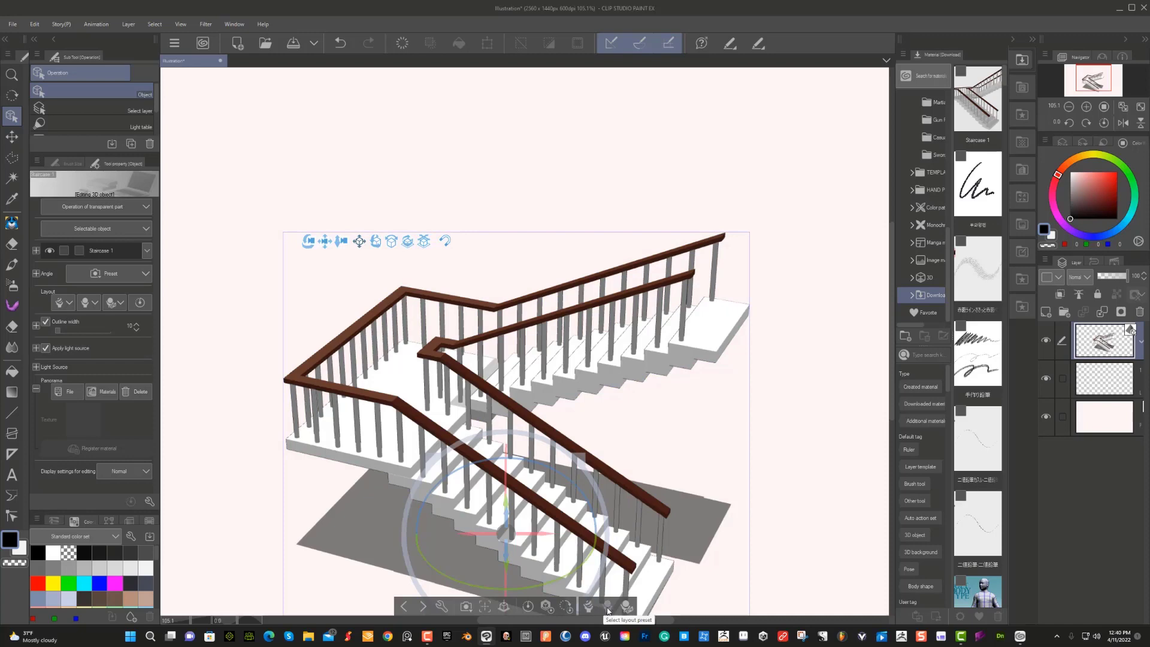
left_click(608, 606)
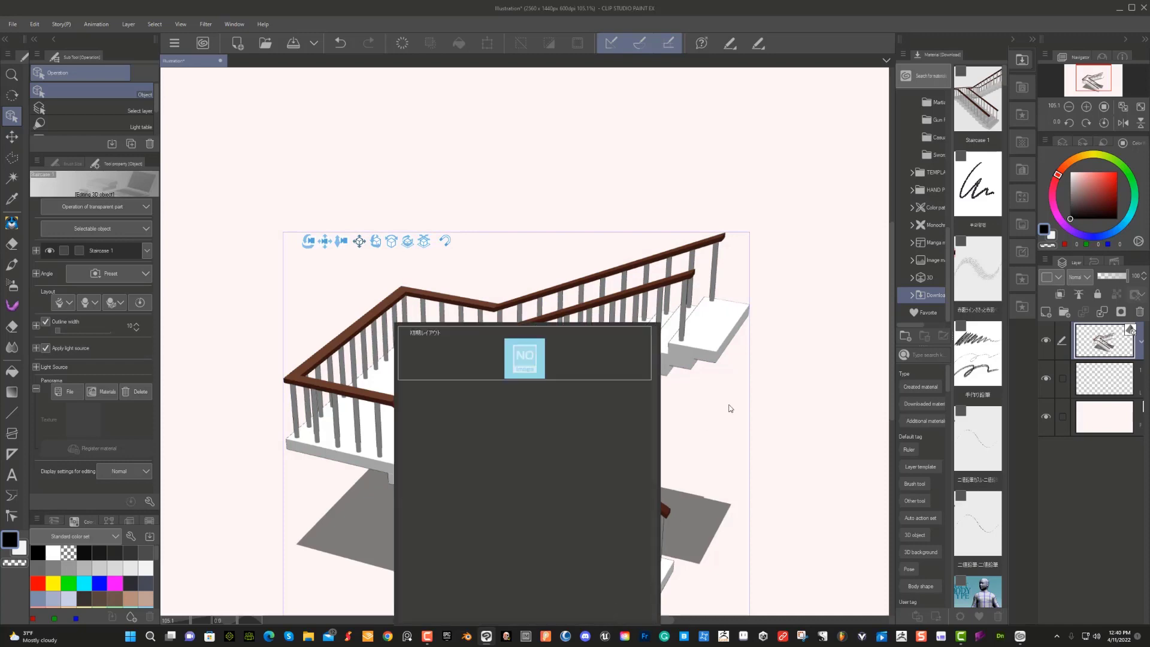
left_click(626, 604)
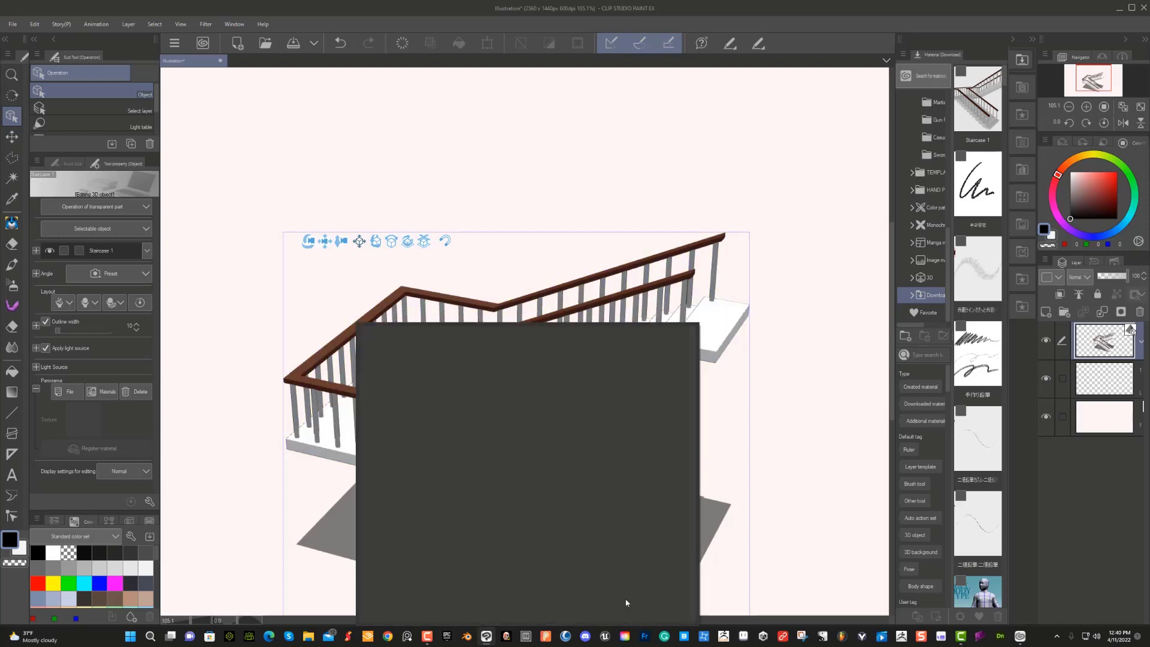
left_click(723, 298)
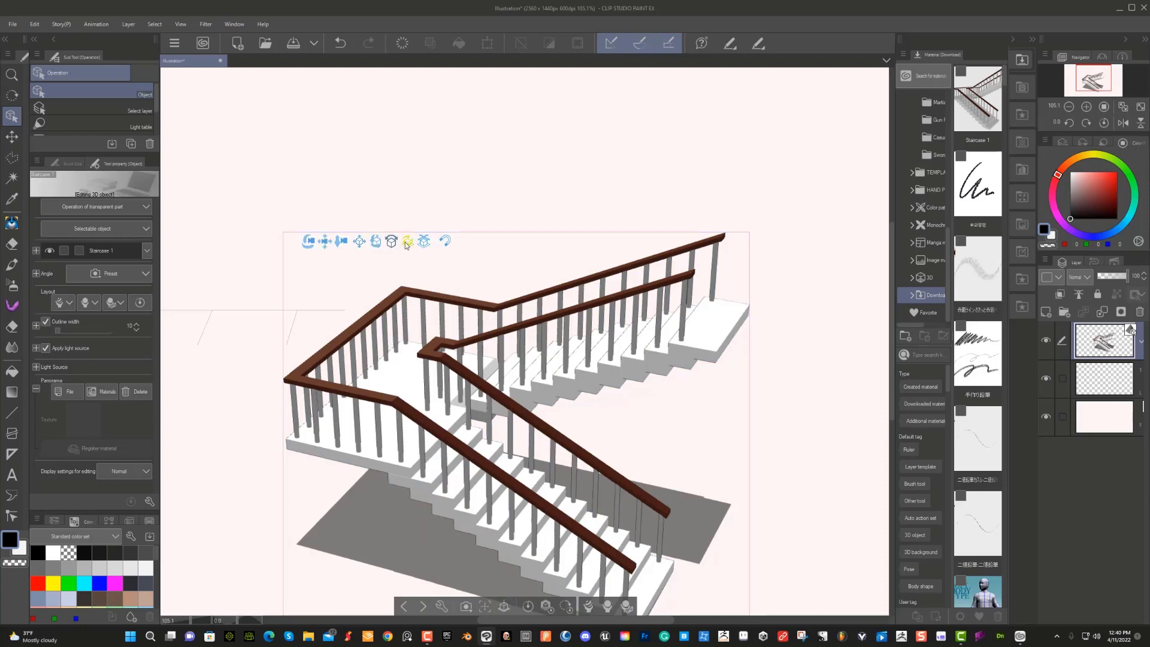
- Raise and shift the staircase with the object manipulator, turning its lower flight to face the camera
left_click(445, 304)
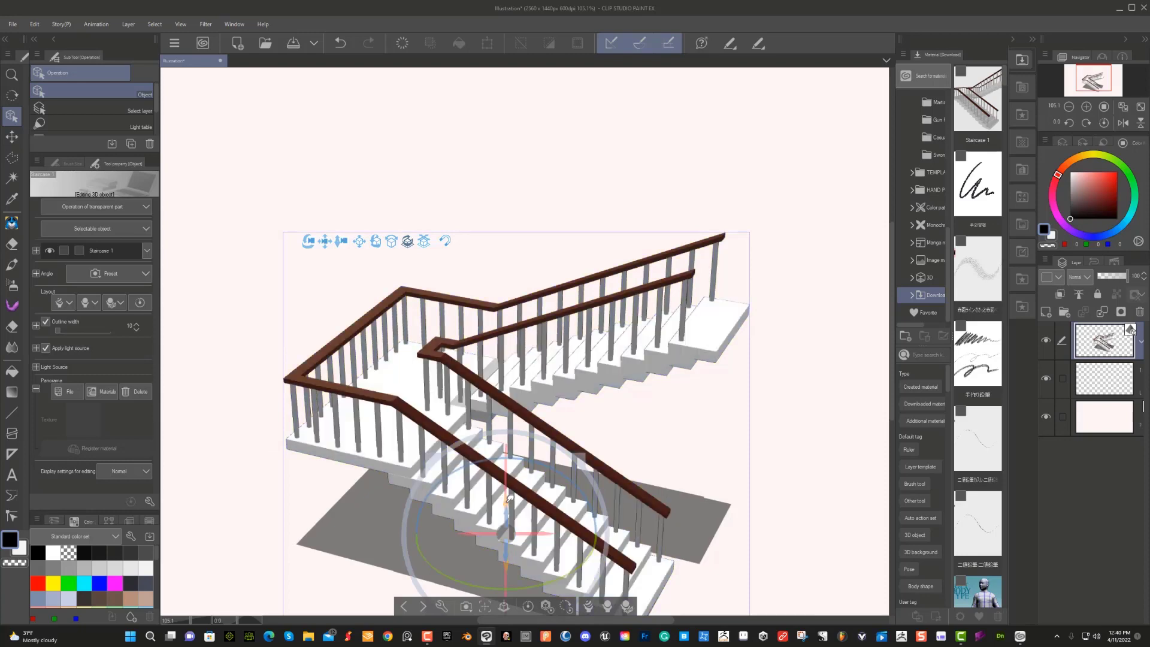
left_click_drag(507, 493, 523, 408)
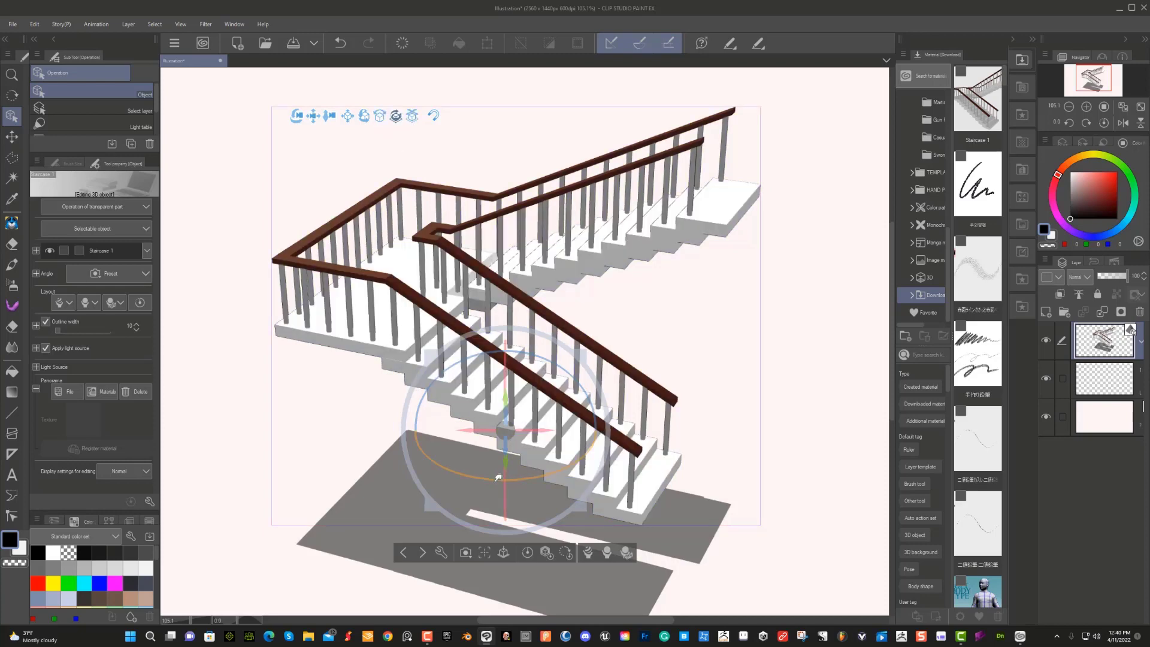
left_click_drag(498, 475, 412, 442)
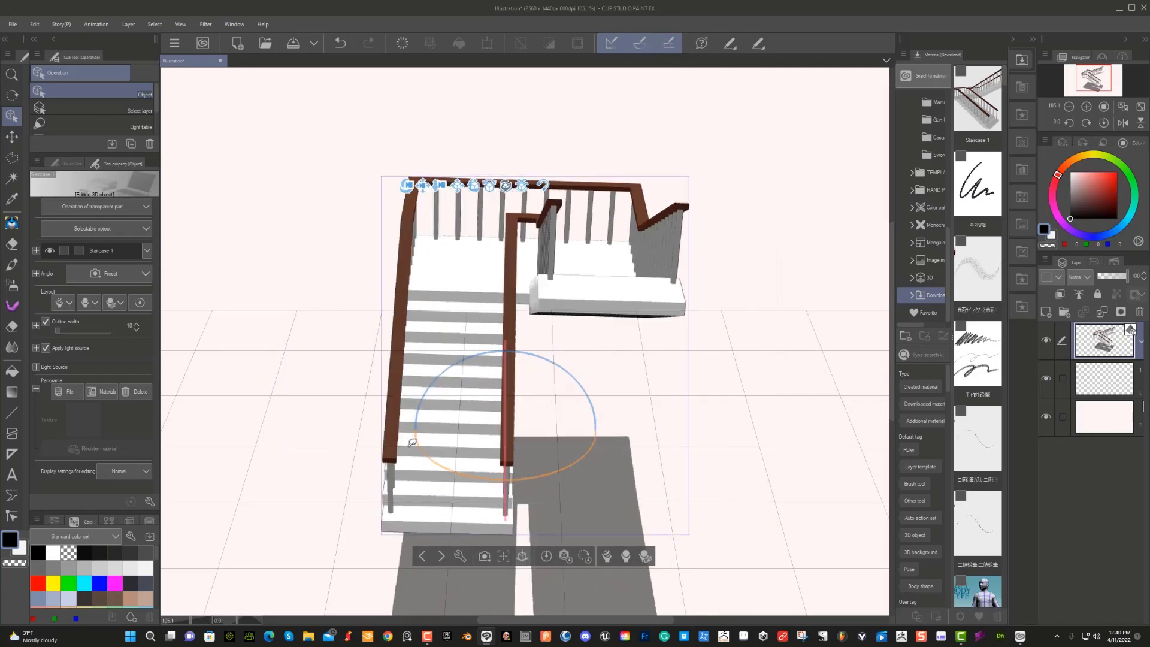
left_click_drag(559, 362, 555, 387)
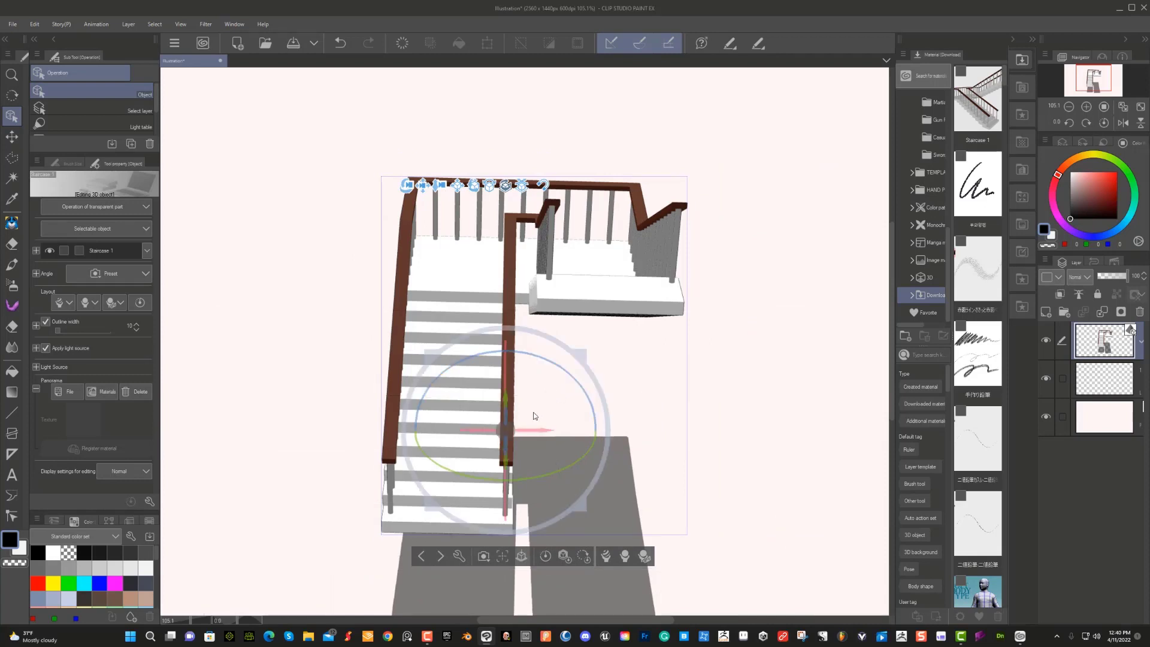
mouse_move(555, 428)
left_mouse_down()
mouse_move(626, 420)
mouse_move(418, 435)
mouse_move(413, 422)
mouse_move(444, 416)
mouse_move(472, 386)
mouse_move(444, 354)
mouse_move(557, 446)
left_mouse_up()
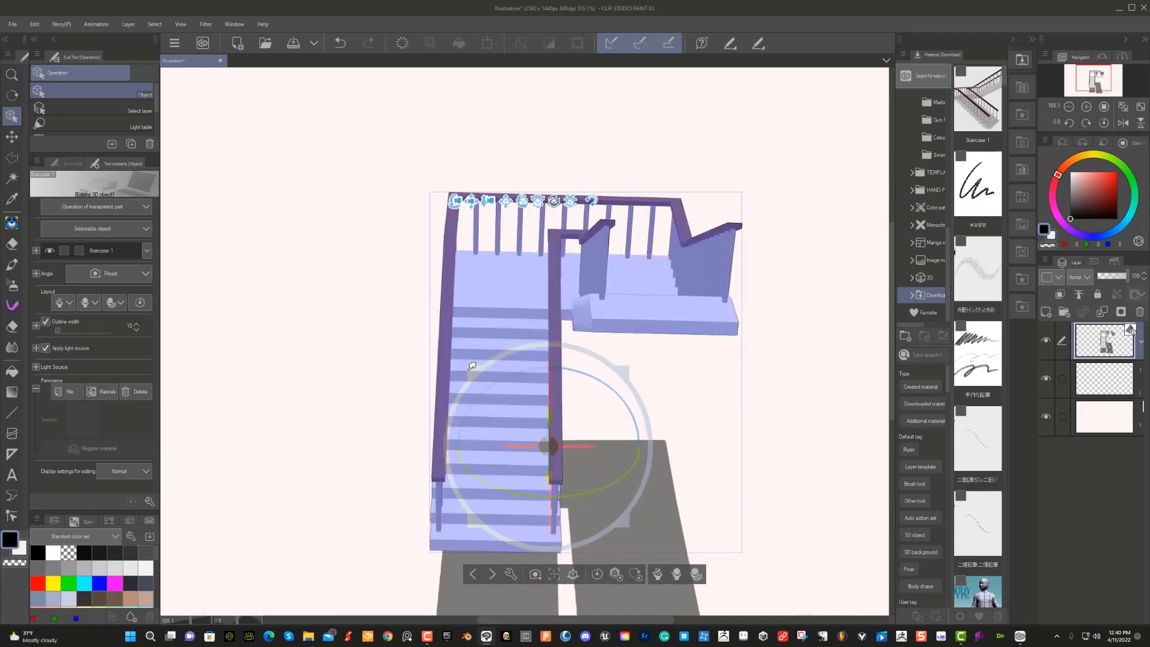
- Try scaling the staircase down with the manipulator's outer ring, and reset the model's scale
left_click_drag(483, 368, 488, 430)
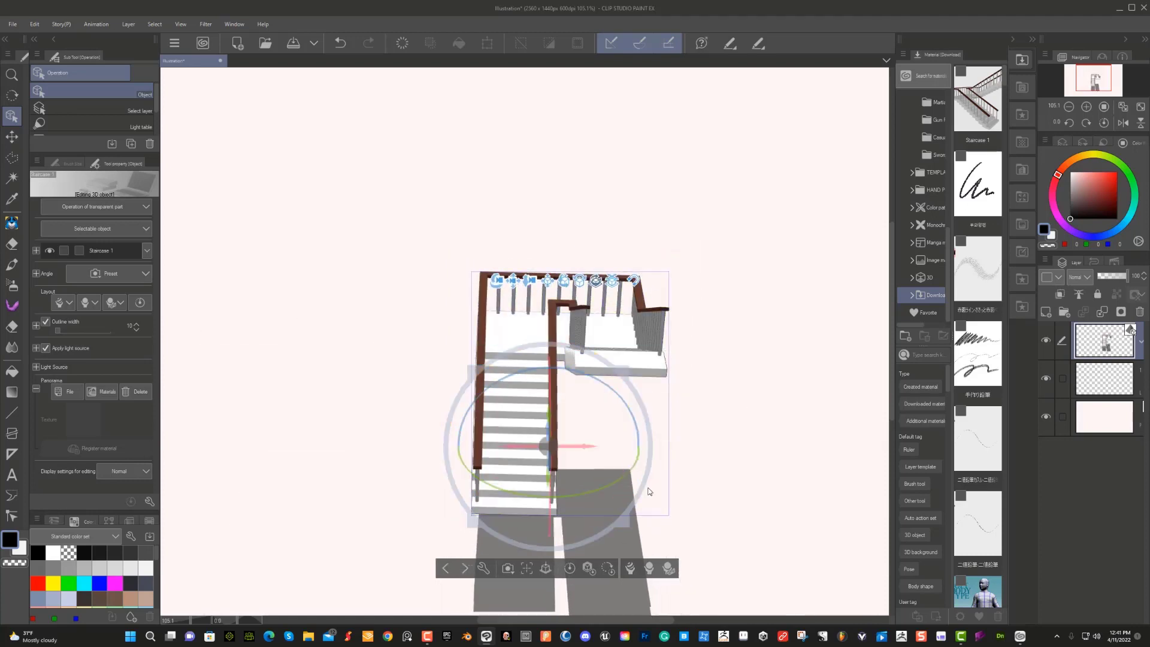
left_click_drag(662, 510, 674, 511)
left_click_drag(679, 511, 621, 511)
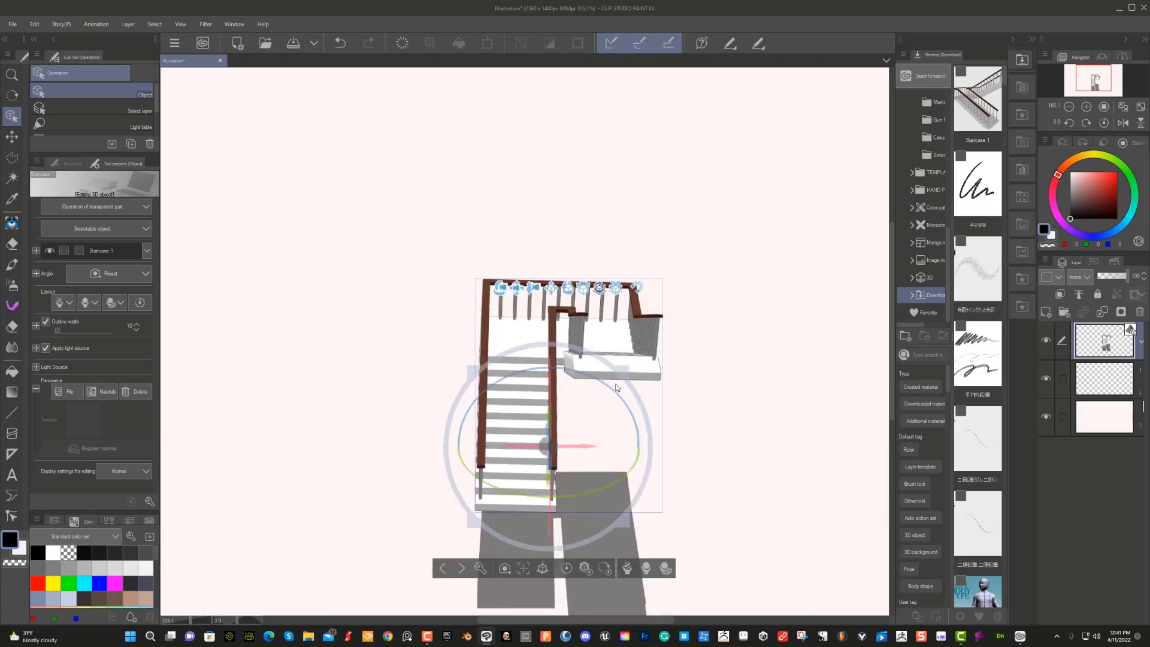
left_click(586, 569)
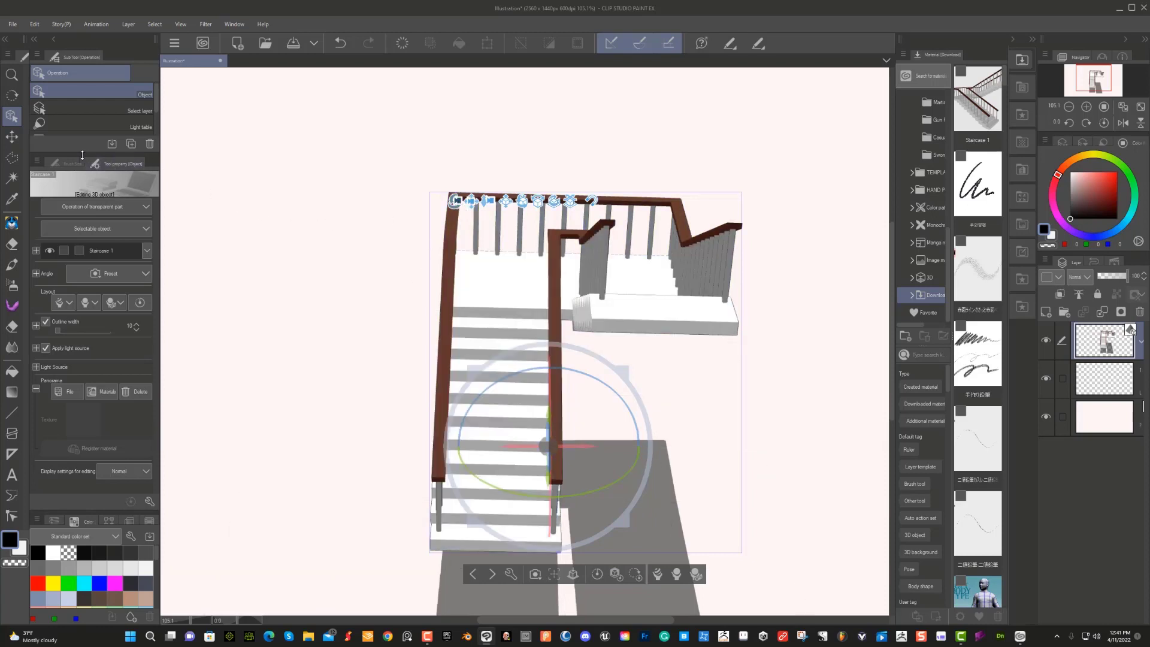
- Enlarge the Sub Tool palette to show all its sub tools, and look through the staircase's tool properties
left_click_drag(84, 164, 86, 230)
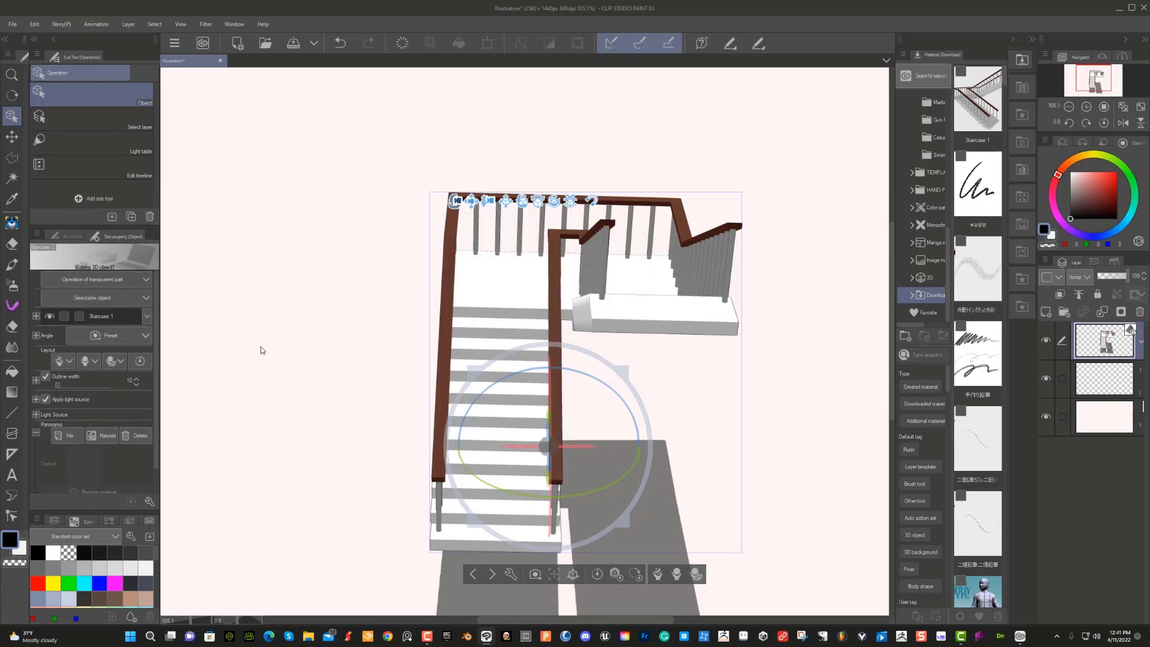
scroll(155, 418, "down", 2)
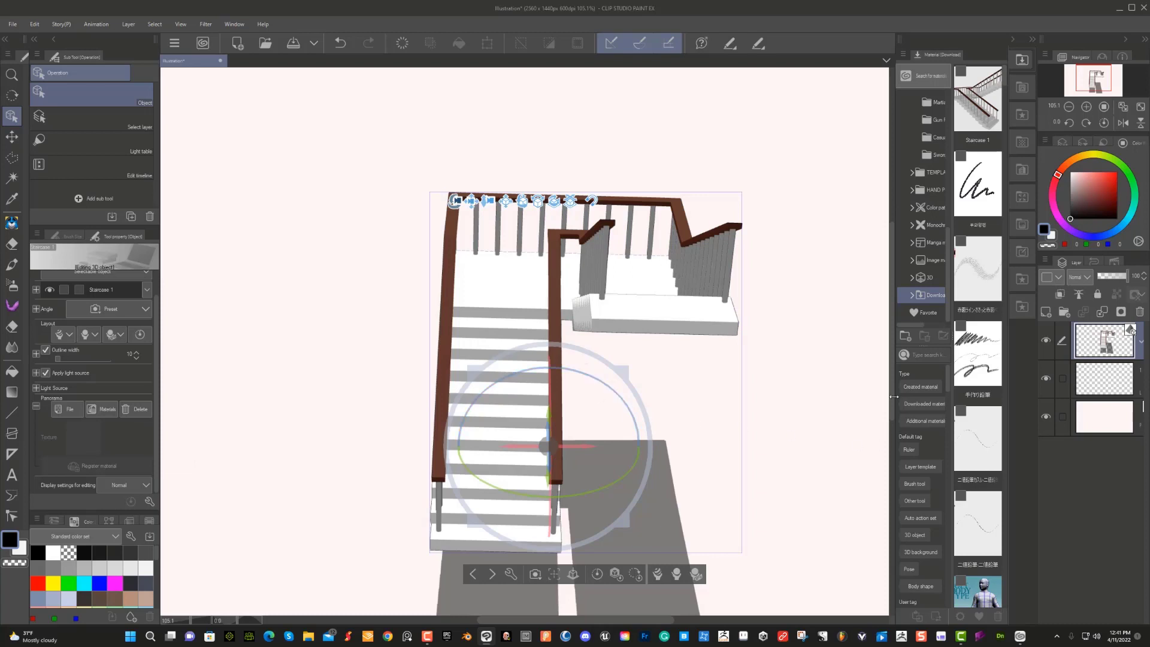
- Browse the 3D materials, from the panoramas down to primitives such as Plane, Cube, Sphere and Pyramid
left_click(936, 278)
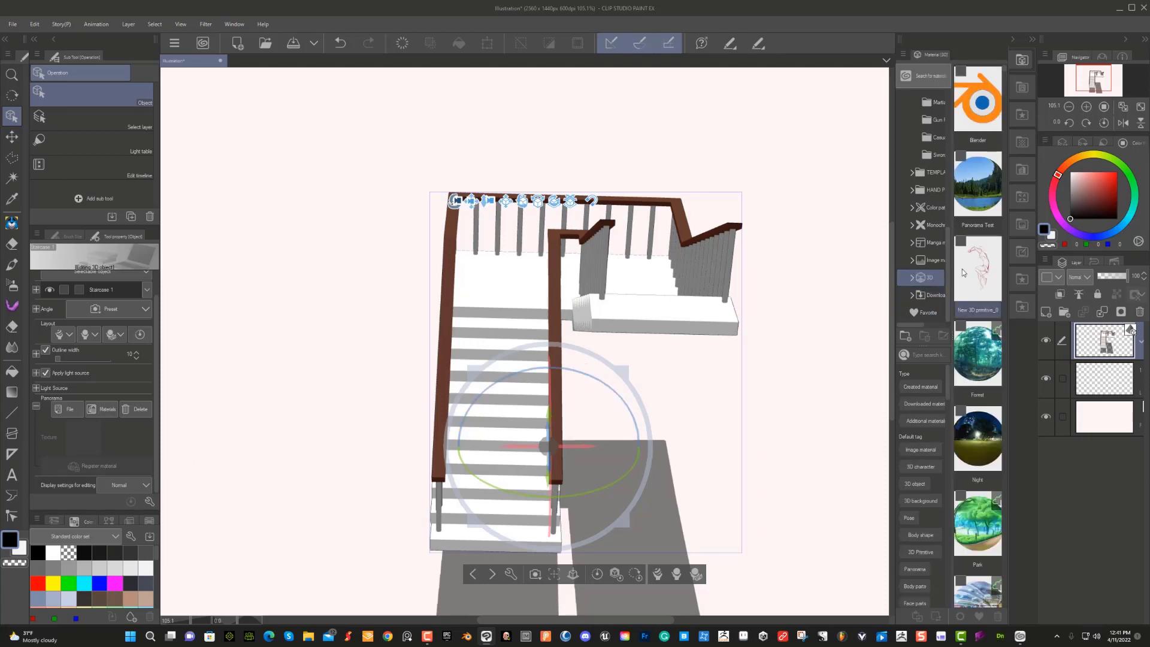
scroll(962, 269, "down", 5)
scroll(961, 271, "down", 3)
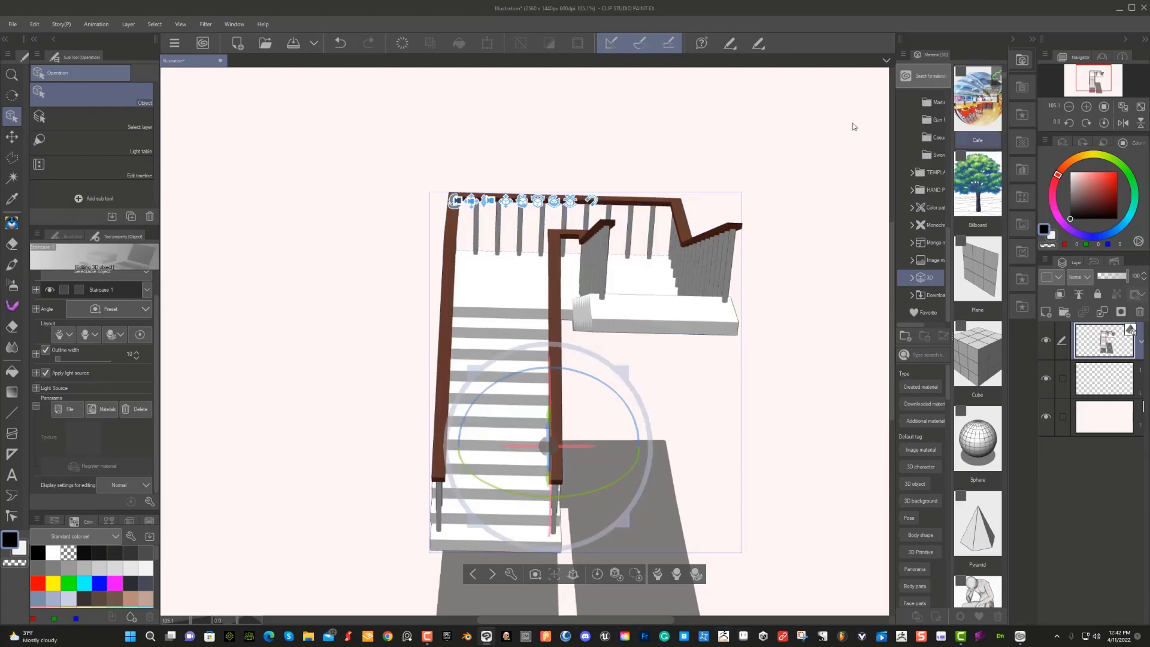
left_click(432, 638)
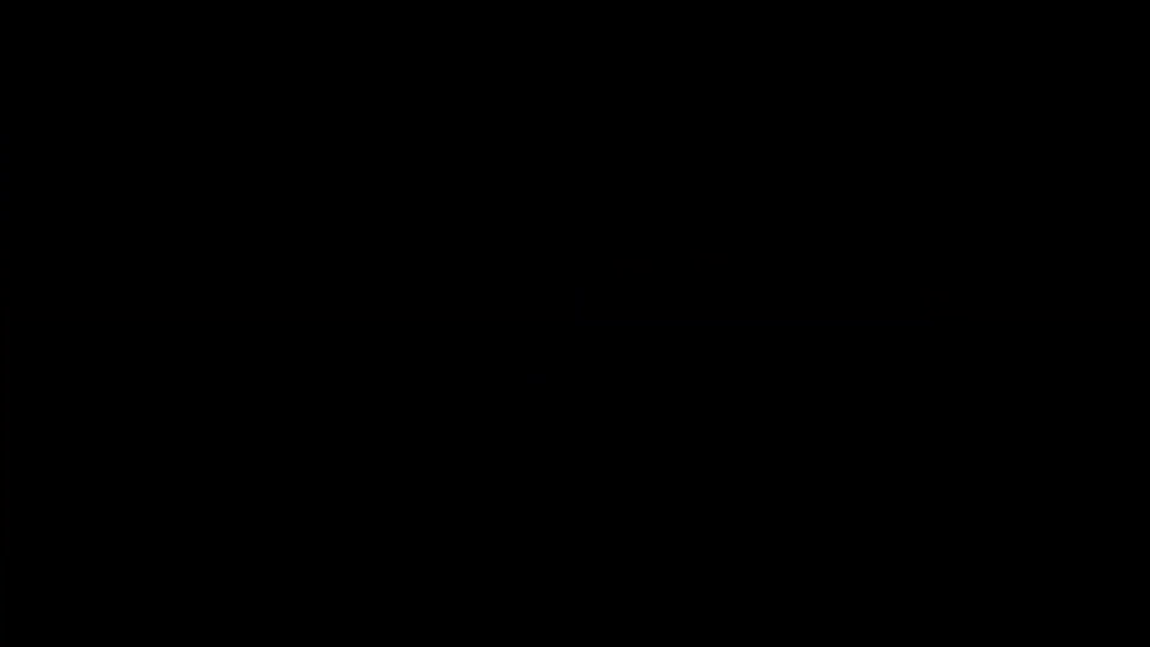